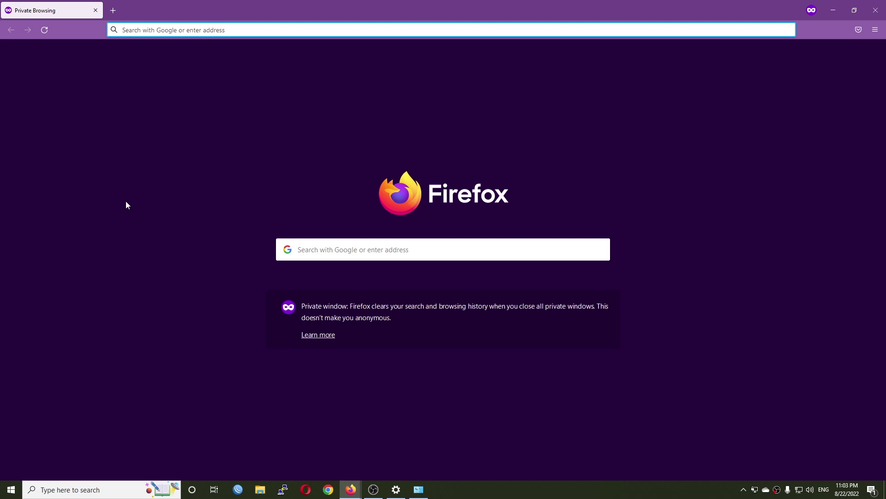
Sign in to the router's LuCI at 192.168.1.1 and dismiss the password notice.
{"action": "type", "text": "192.168"}
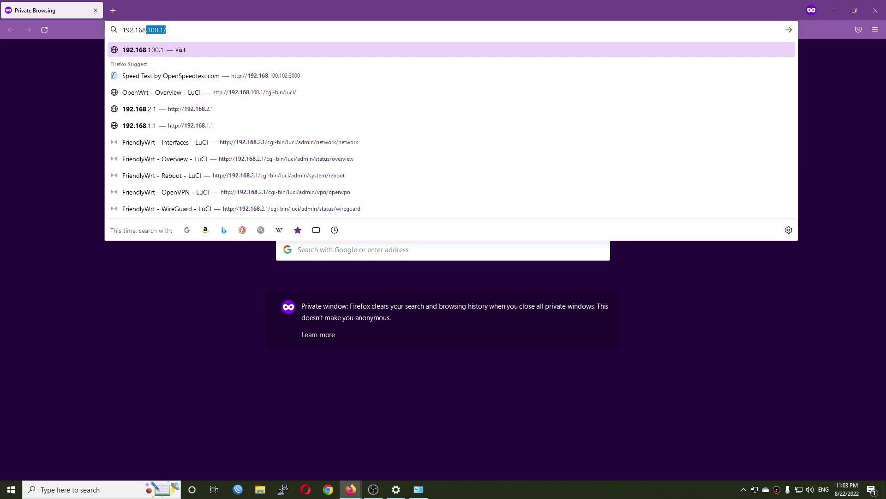
{"action": "type", "text": ".1.1"}
{"action": "key", "text": "Return"}
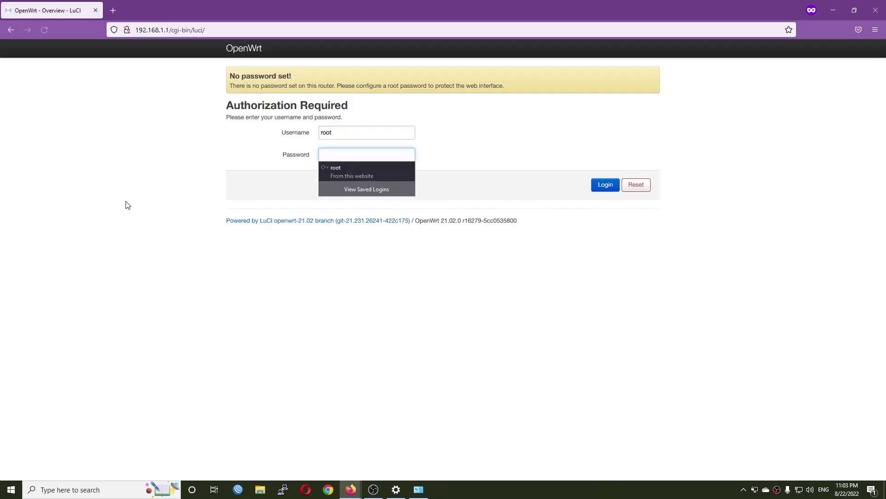
{"action": "key", "text": "Return"}
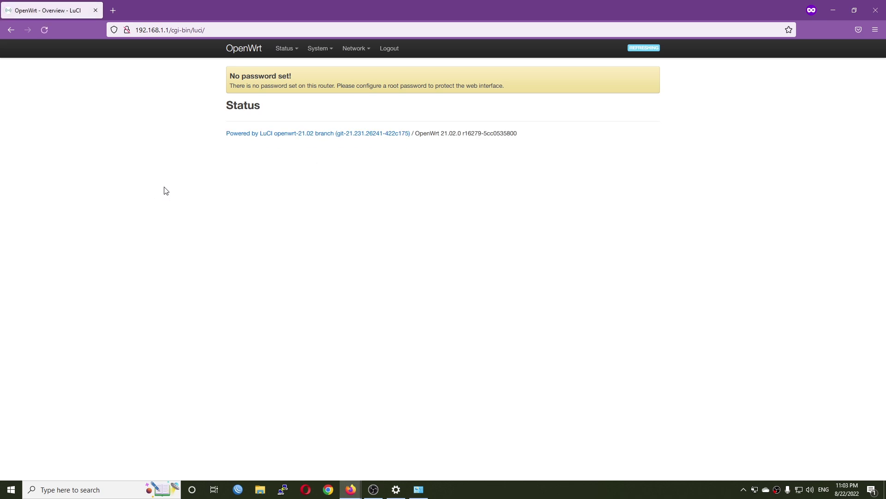
{"action": "mouse_move", "coordinate": [317, 51]}
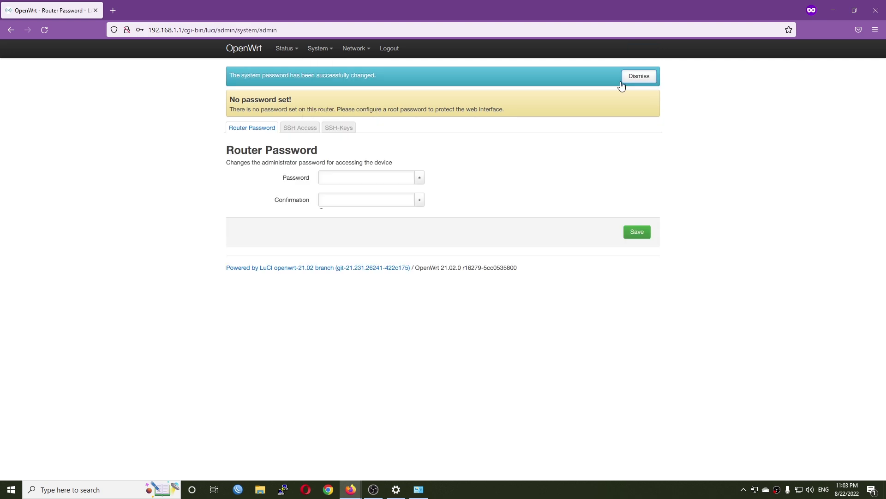
{"action": "left_click", "coordinate": [637, 75]}
Refresh the available package lists from System > Software.
{"action": "mouse_move", "coordinate": [328, 54]}
{"action": "left_click", "coordinate": [331, 91]}
{"action": "left_click", "coordinate": [503, 126]}
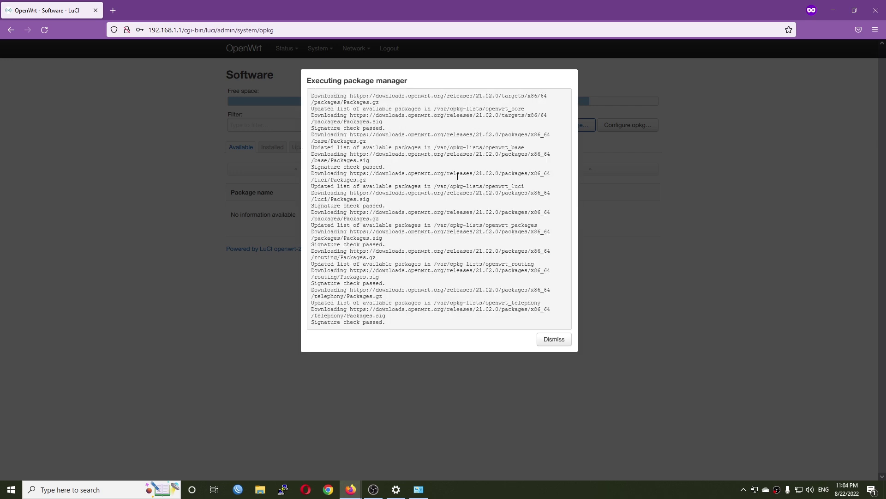
Close the opkg output, clear the package filter and reload the Software page.
{"action": "left_click", "coordinate": [543, 341]}
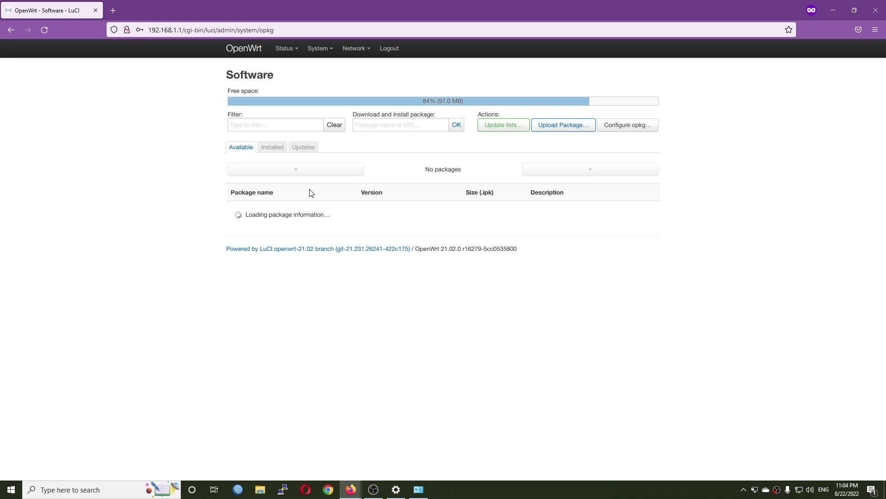
{"action": "left_click", "coordinate": [281, 125]}
{"action": "type", "text": "kmod-bnx2"}
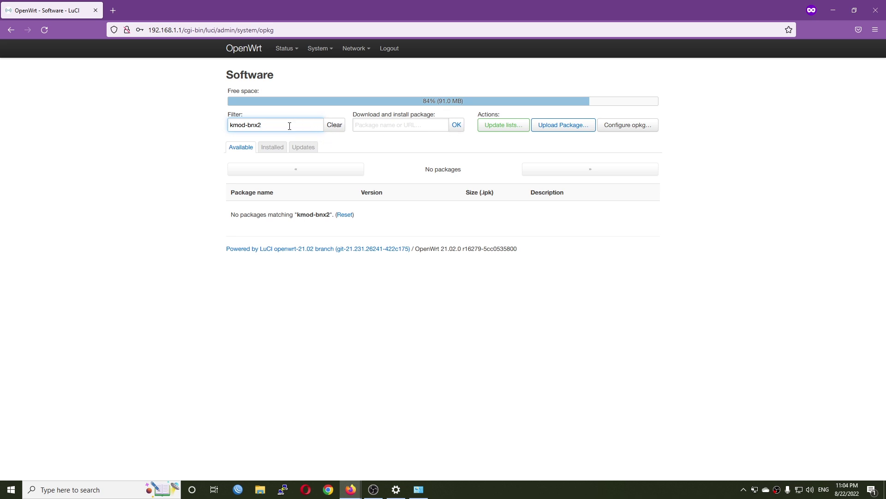
{"action": "key", "text": "ctrl+shift+Left"}
{"action": "key", "text": "ctrl+shift+Left"}
{"action": "key", "text": "ctrl+c"}
{"action": "key", "text": "BackSpace"}
{"action": "left_click", "coordinate": [274, 148]}
{"action": "left_click", "coordinate": [238, 149]}
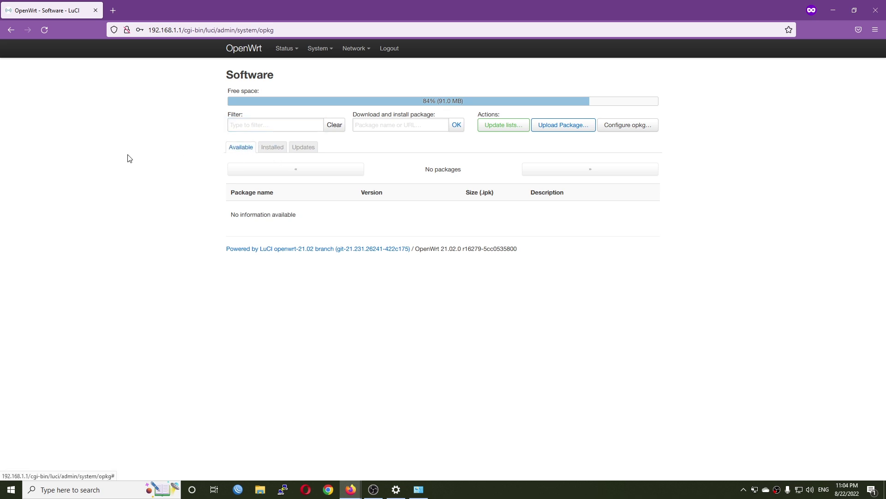
{"action": "key", "text": "F5"}
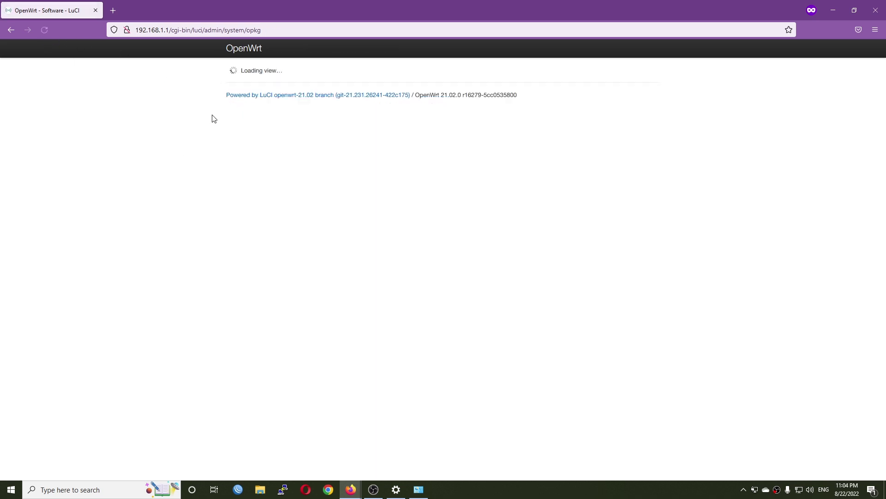
Filter available packages for 'kmod-bnx2', then go to Network > Interfaces.
{"action": "left_click", "coordinate": [289, 126]}
{"action": "type", "text": "kmod-bnx2"}
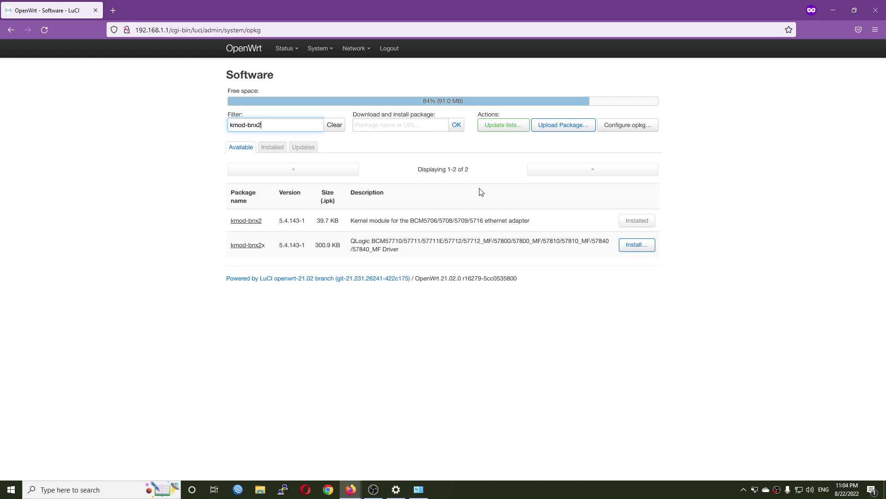
{"action": "left_click", "coordinate": [361, 68]}
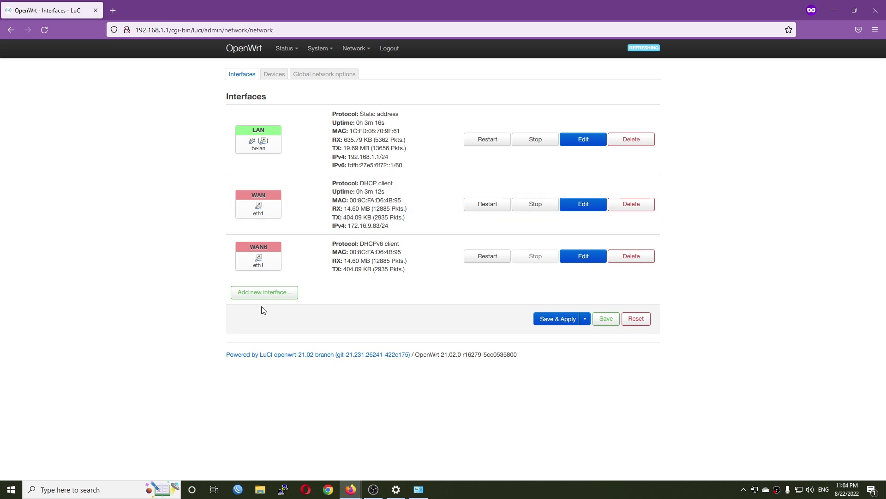
Return to System > Software and filter packages for the bnx2 driver.
{"action": "left_click", "coordinate": [272, 78]}
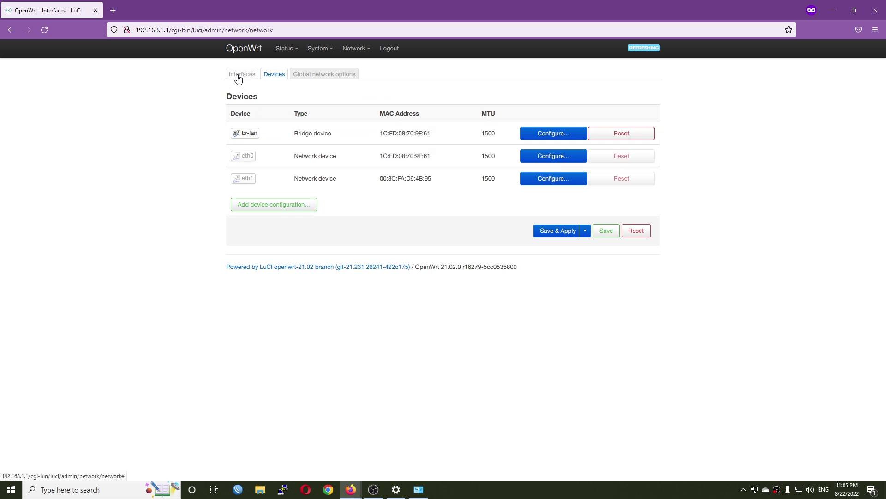
{"action": "left_click", "coordinate": [239, 80]}
{"action": "mouse_move", "coordinate": [320, 52]}
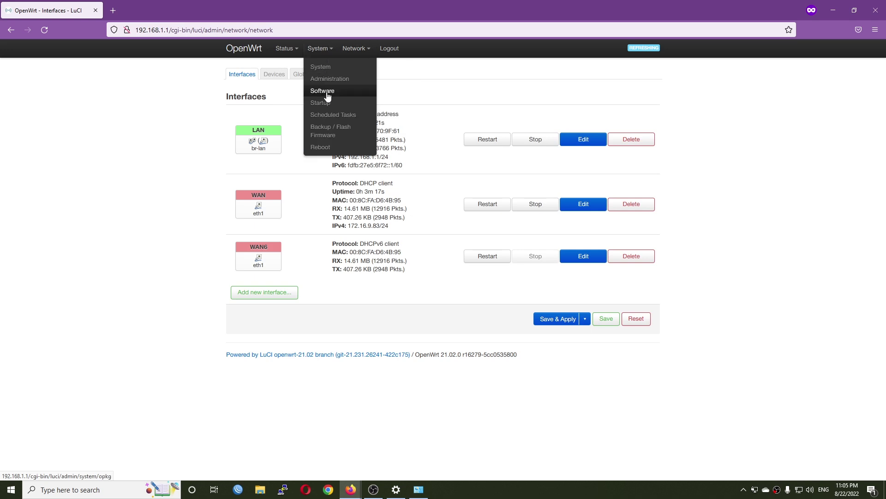
{"action": "left_click", "coordinate": [327, 95]}
{"action": "left_click", "coordinate": [260, 124]}
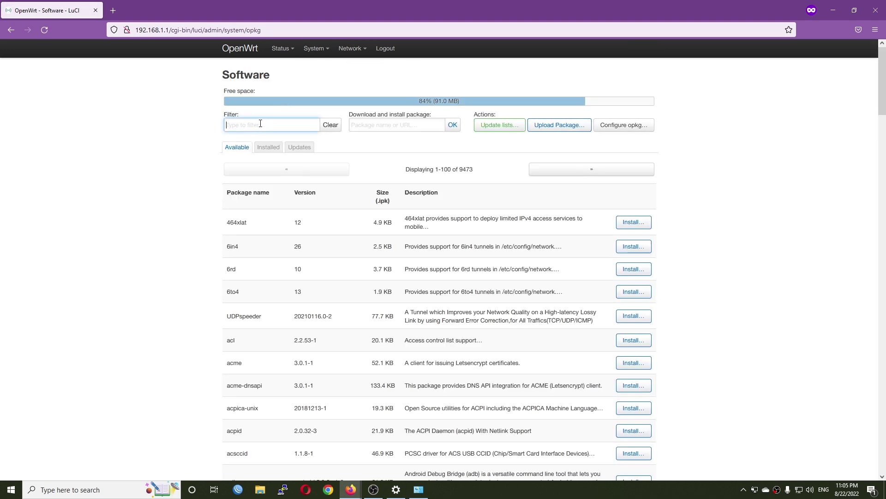
{"action": "key", "text": "ctrl+v"}
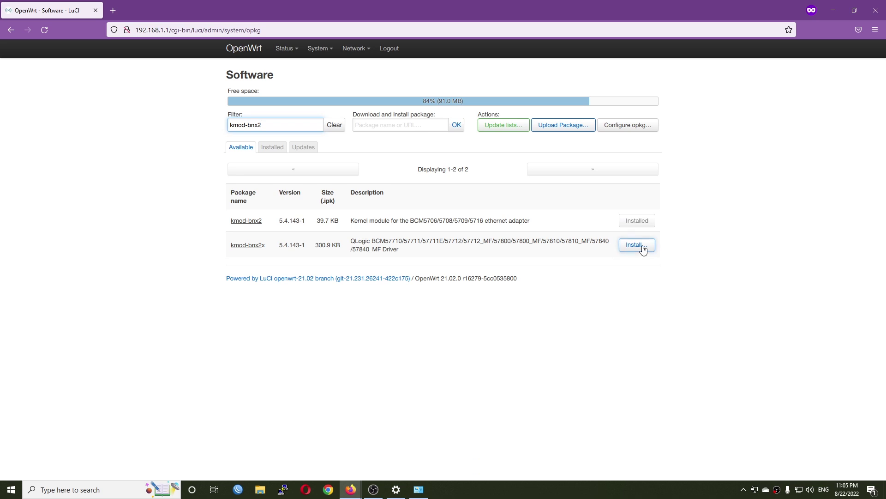
Install kmod-bnx2x and dismiss the installation output.
{"action": "left_click", "coordinate": [637, 245]}
{"action": "left_click", "coordinate": [557, 253]}
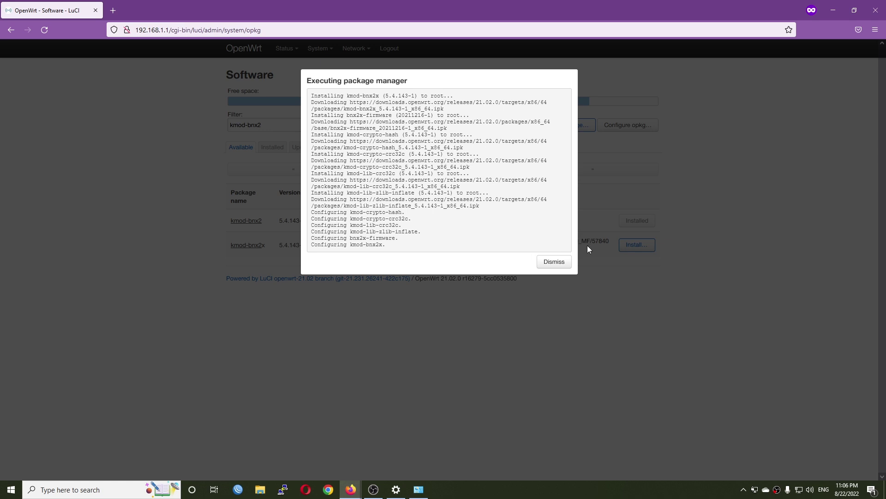
{"action": "left_click", "coordinate": [551, 263]}
Show the Network > Interfaces Devices list with eth2 and eth3, and open br-lan's settings.
{"action": "mouse_move", "coordinate": [356, 48]}
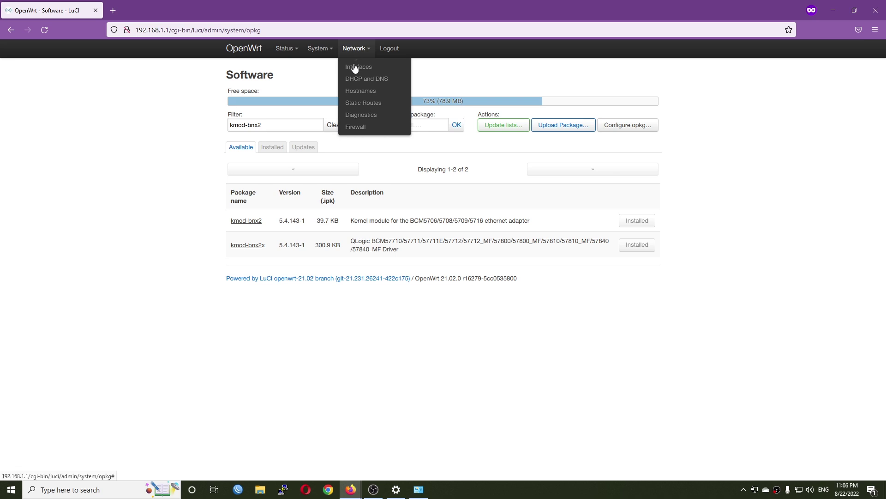
{"action": "left_click", "coordinate": [356, 68]}
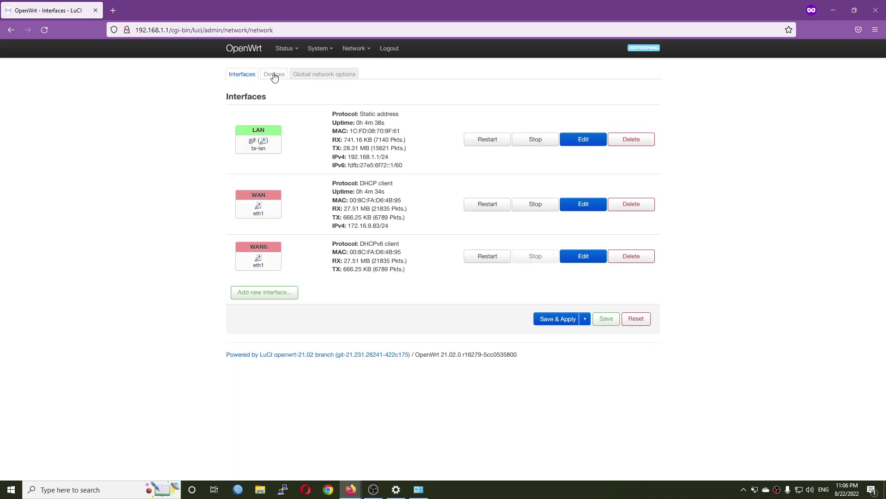
{"action": "left_click", "coordinate": [275, 76]}
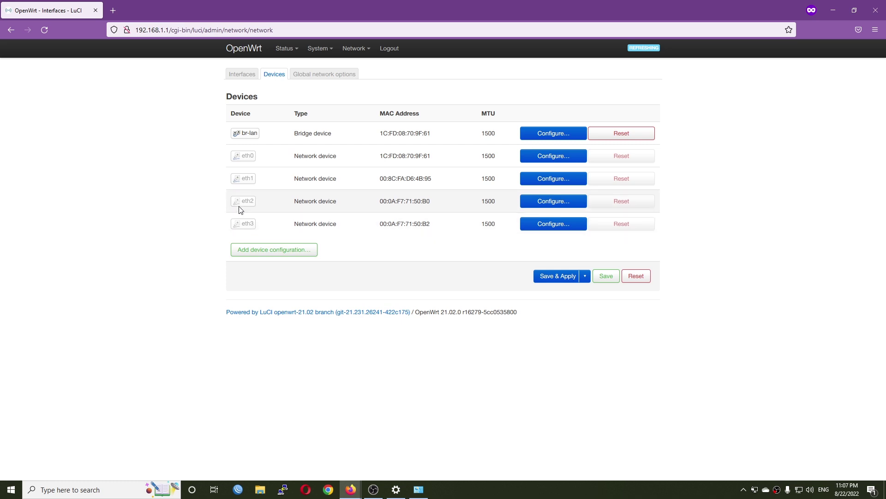
{"action": "left_click", "coordinate": [551, 133]}
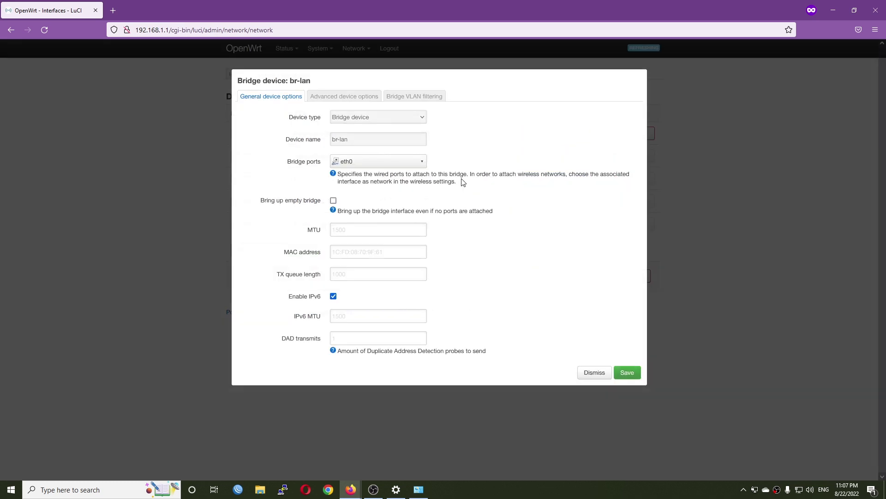
Add eth2 to br-lan's bridge ports alongside eth0, save, and apply the changes.
{"action": "left_click", "coordinate": [387, 161]}
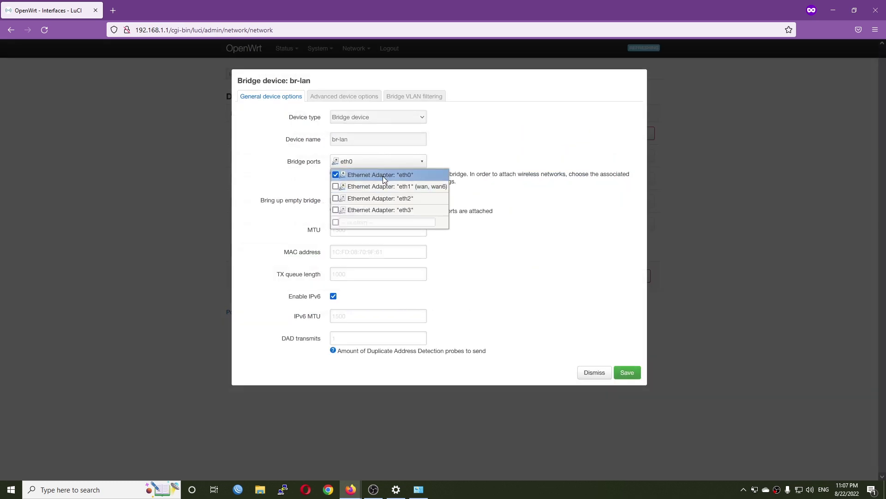
{"action": "left_click", "coordinate": [390, 199]}
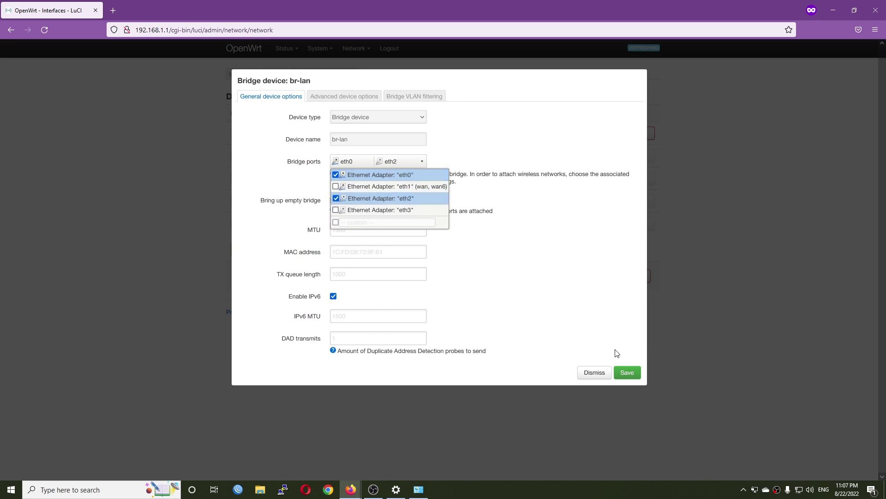
{"action": "left_click", "coordinate": [631, 374]}
{"action": "left_click", "coordinate": [562, 279]}
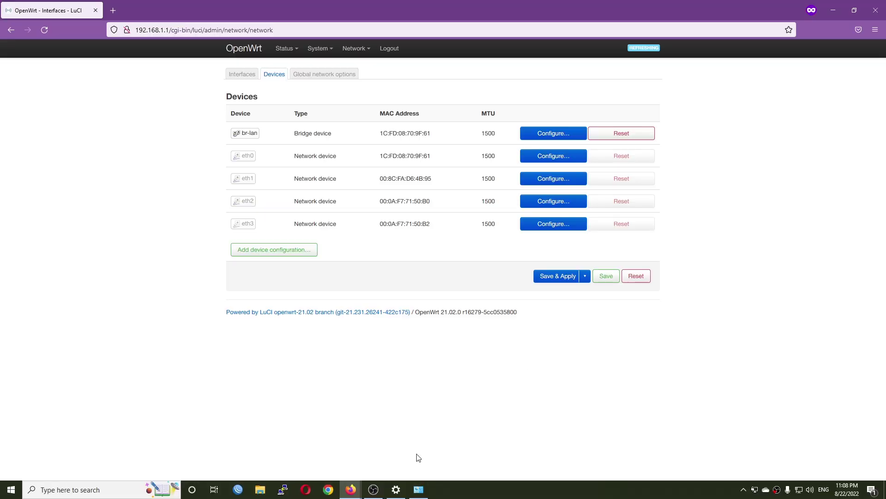
{"action": "left_click", "coordinate": [424, 493]}
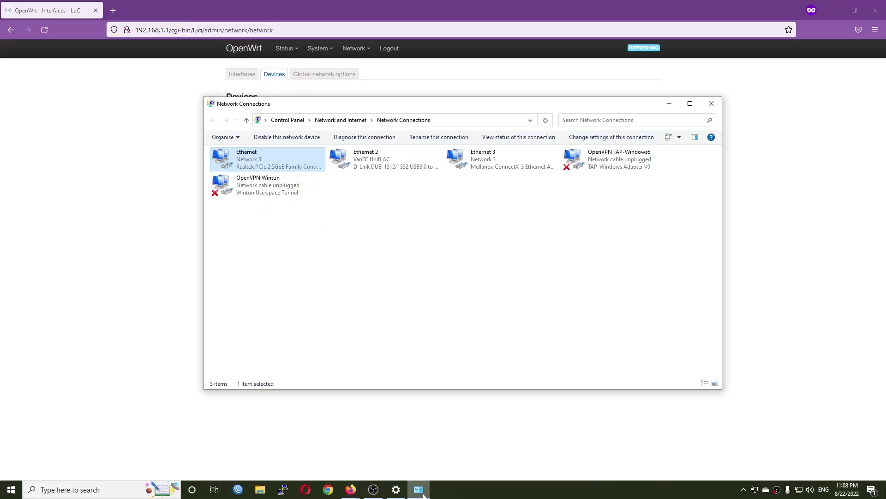
{"action": "left_click", "coordinate": [498, 178]}
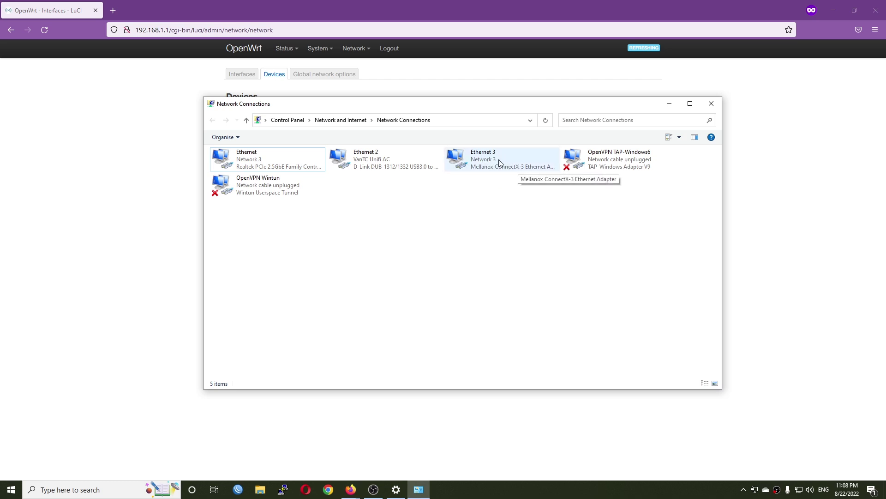
{"action": "double_click", "coordinate": [499, 162]}
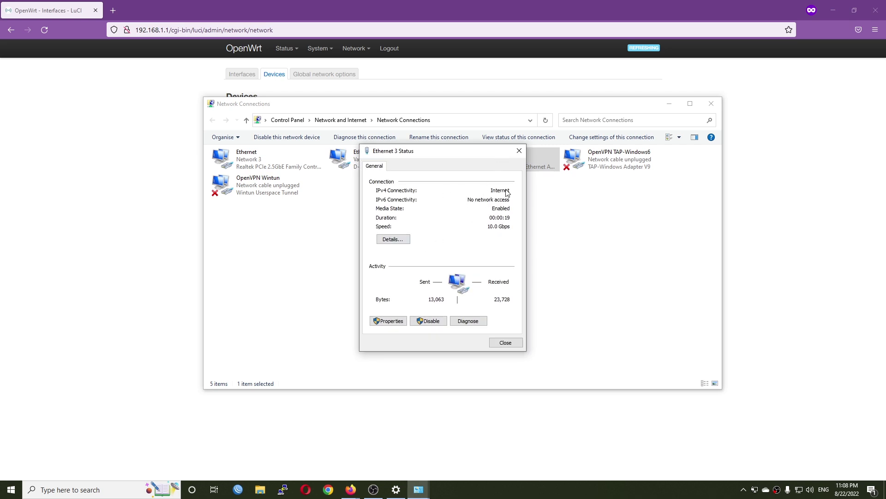
{"action": "left_click", "coordinate": [519, 150]}
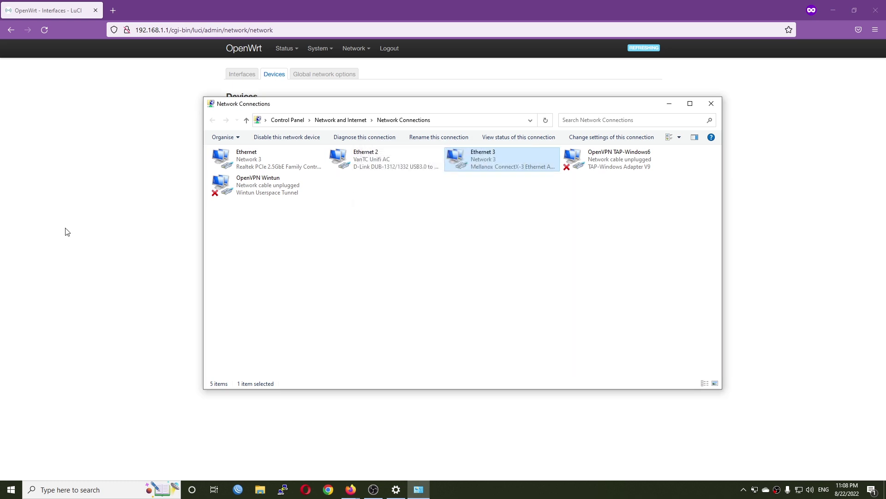
{"action": "left_click", "coordinate": [83, 226]}
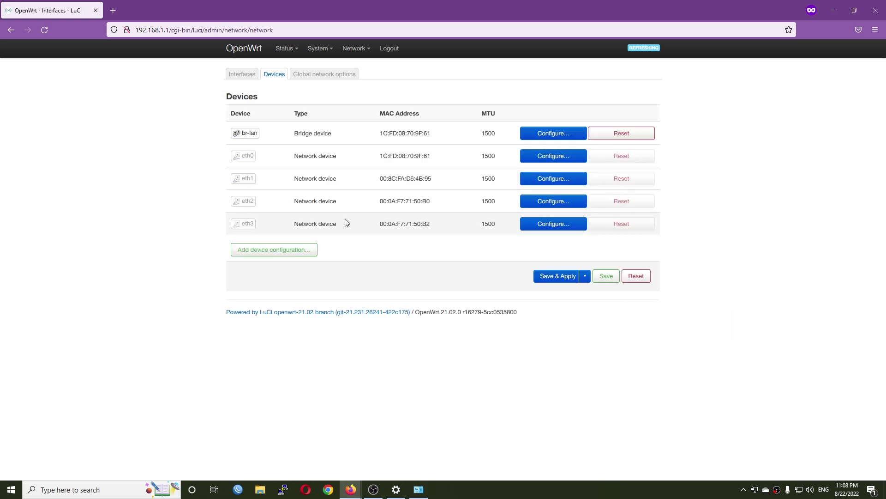
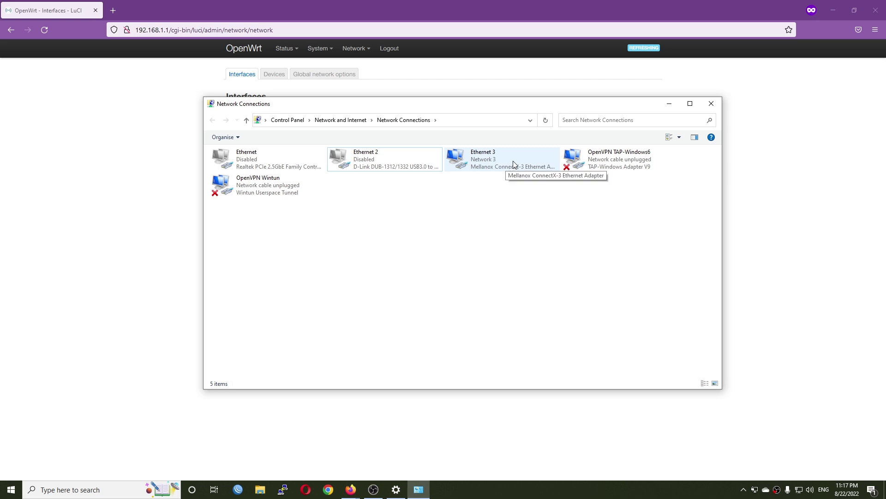
Launch Command Prompt from the Start search and center its window.
{"action": "left_click", "coordinate": [2, 259]}
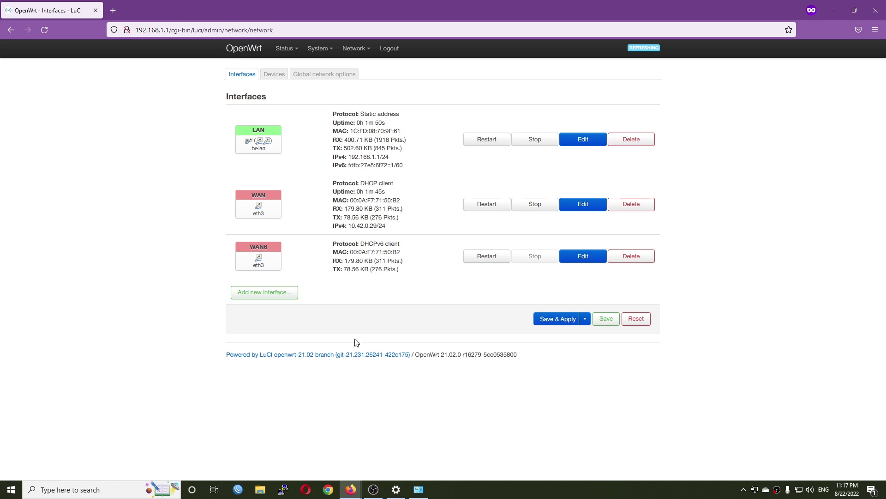
{"action": "left_click", "coordinate": [11, 488]}
{"action": "type", "text": "cmd"}
{"action": "key", "text": "Return"}
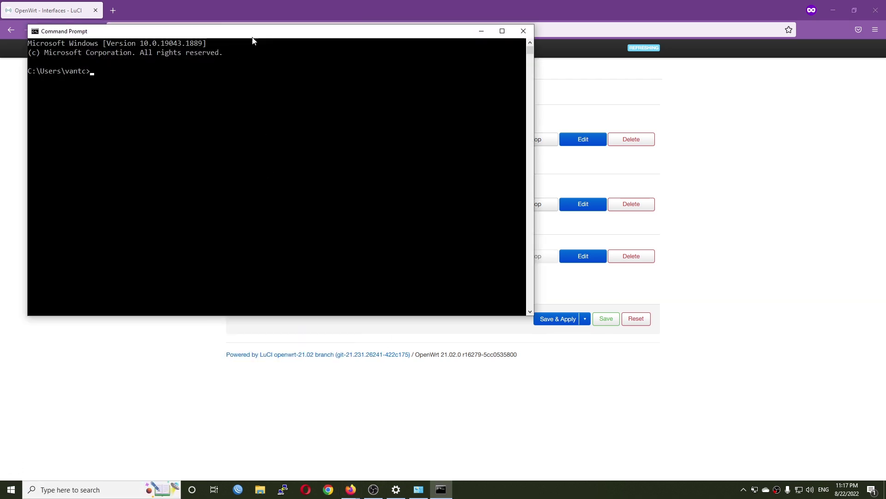
{"action": "left_click_drag", "start_coordinate": [254, 36], "coordinate": [386, 83]}
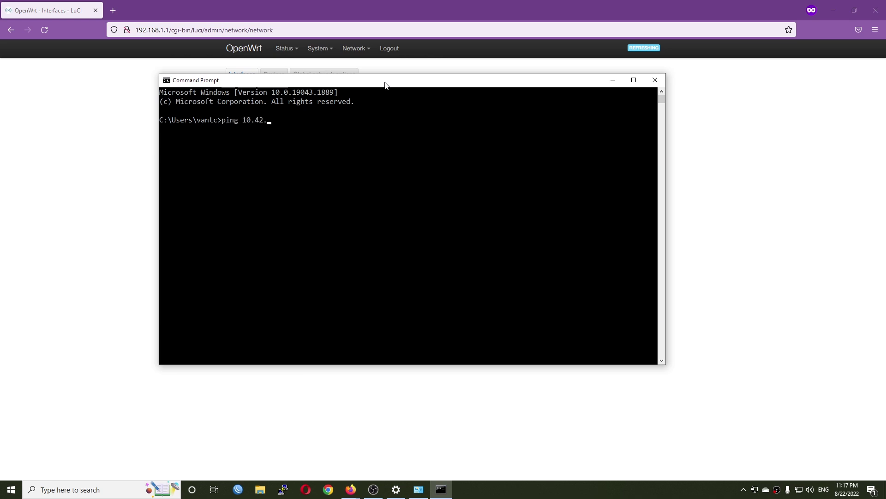
Ping 10.42.0.1 (3/3 replies), then open a new private Firefox tab.
{"action": "type", "text": "ping 10.42.0.1"}
{"action": "key", "text": "Return"}
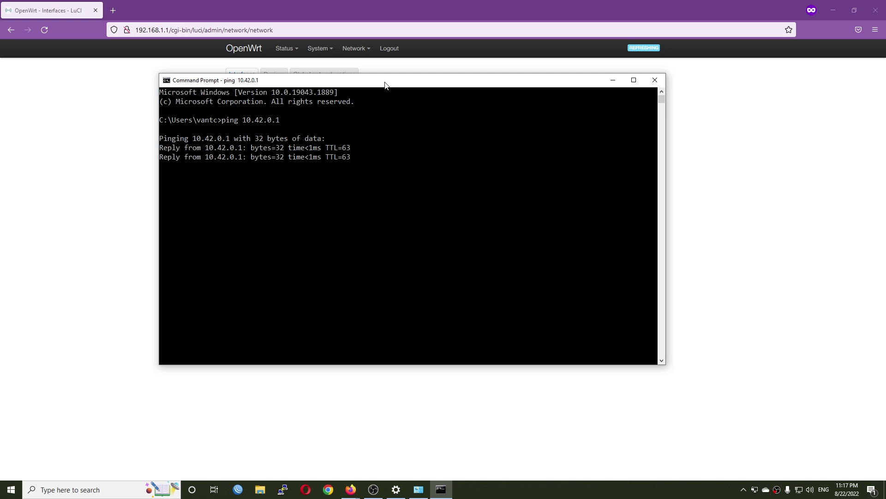
{"action": "key", "text": "ctrl+c"}
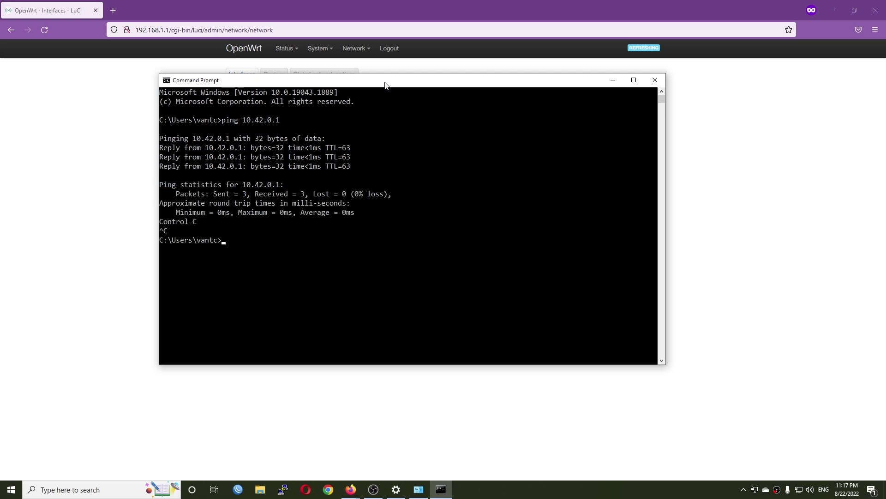
{"action": "left_click", "coordinate": [87, 260]}
{"action": "key", "text": "ctrl+t"}
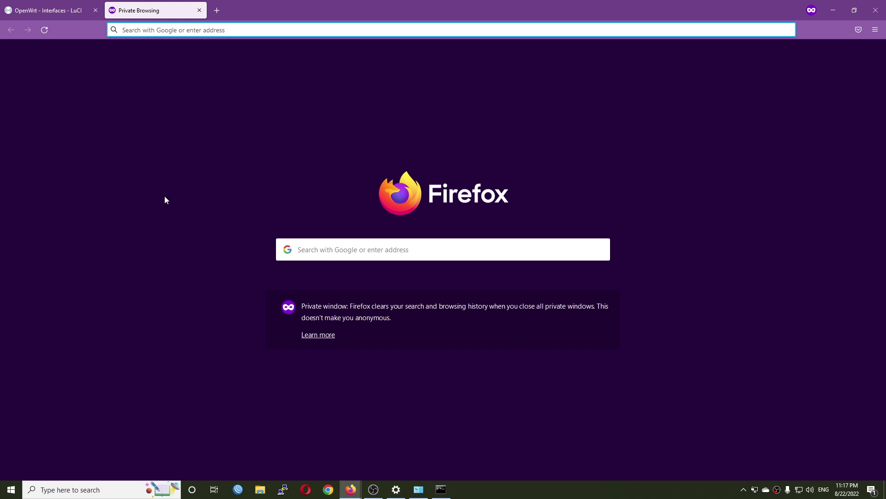
Load OpenSpeedTest at 10.42.0.1:3000, then return to OpenWrt and choose Network > Firewall.
{"action": "type", "text": "10.4"}
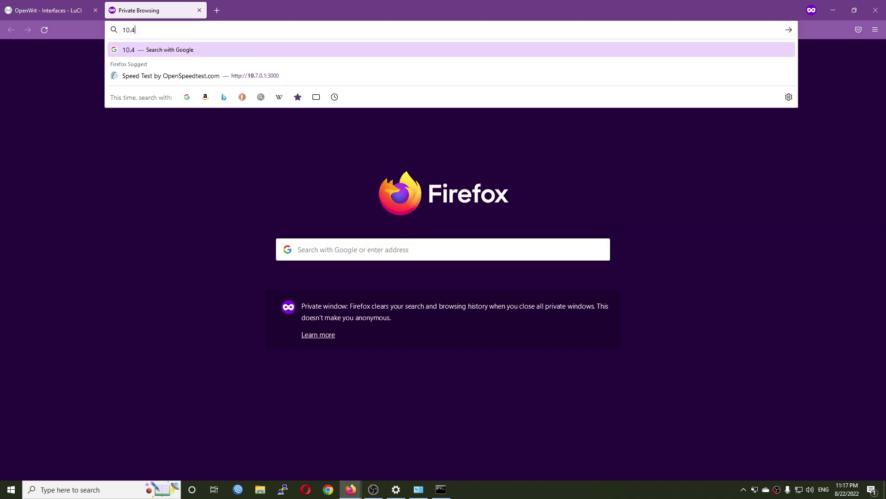
{"action": "type", "text": "2.0.1"}
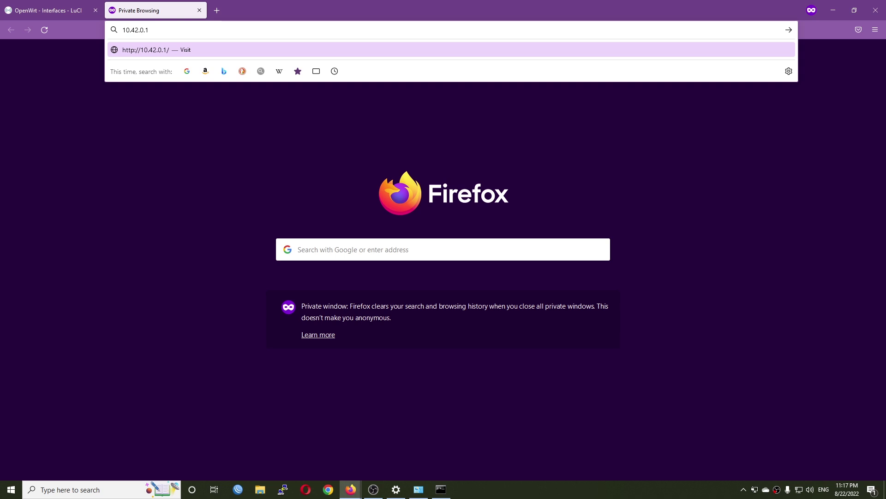
{"action": "type", "text": ":3000"}
{"action": "key", "text": "Return"}
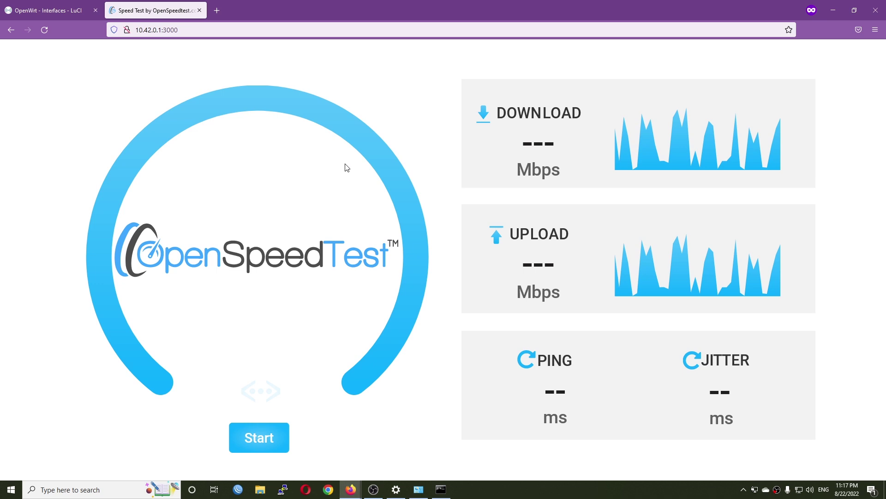
{"action": "left_click", "coordinate": [46, 10]}
{"action": "mouse_move", "coordinate": [364, 51]}
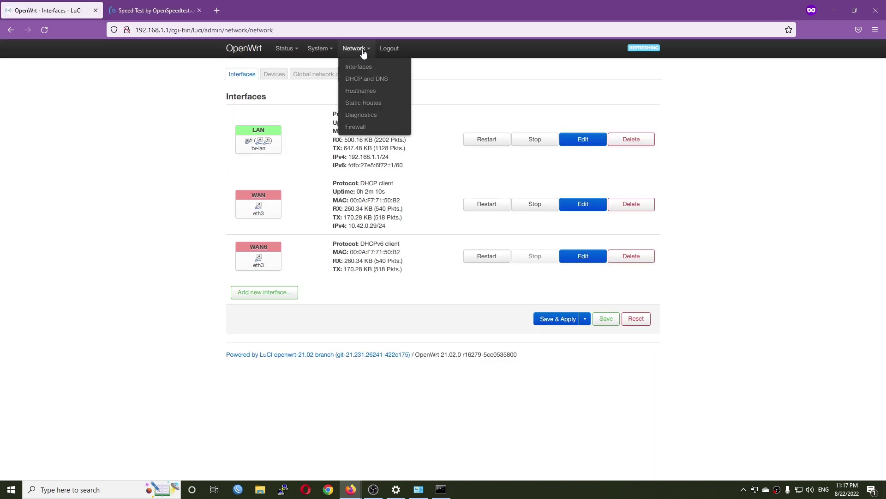
{"action": "left_click", "coordinate": [360, 127]}
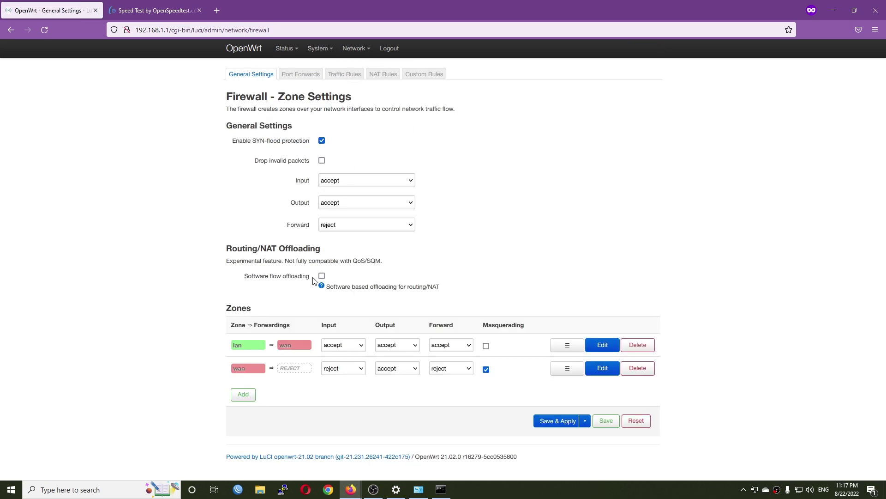
Exit full screen, bring diagrams.net forward, then minimize everything to the desktop.
{"action": "left_click", "coordinate": [855, 10]}
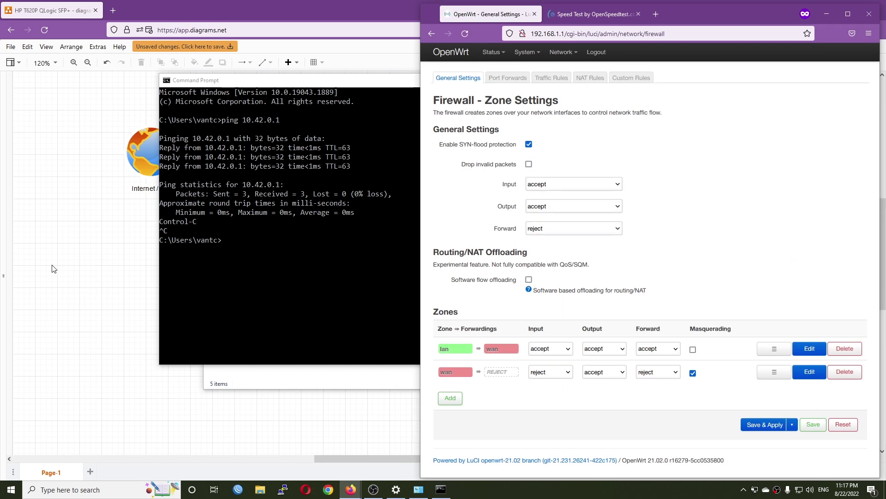
{"action": "left_click", "coordinate": [53, 268]}
{"action": "left_click", "coordinate": [885, 489]}
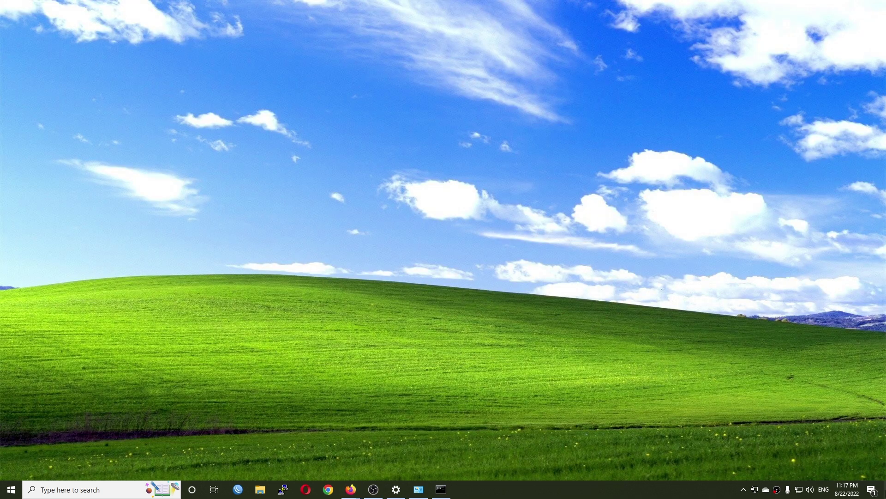
Open a PuTTY SSH session to 192.168.1.1, accept the host key and log in as root.
{"action": "left_click", "coordinate": [282, 490]}
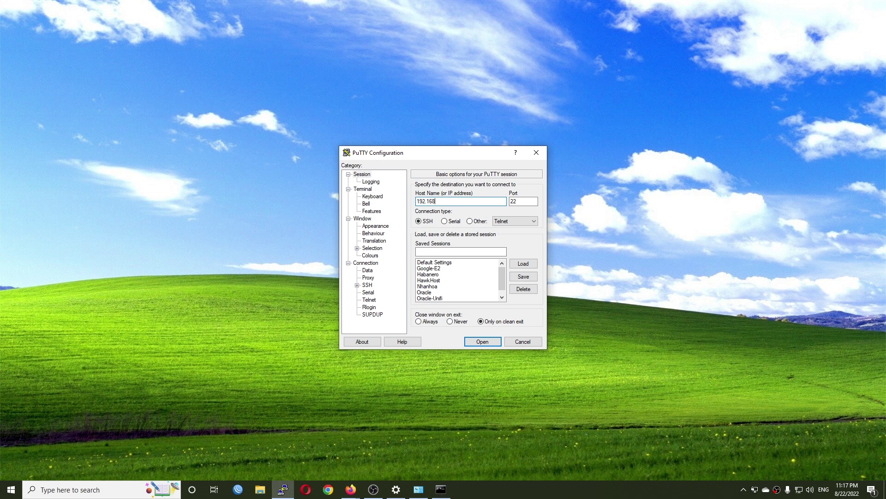
{"action": "type", "text": "192.168.1.1"}
{"action": "key", "text": "Return"}
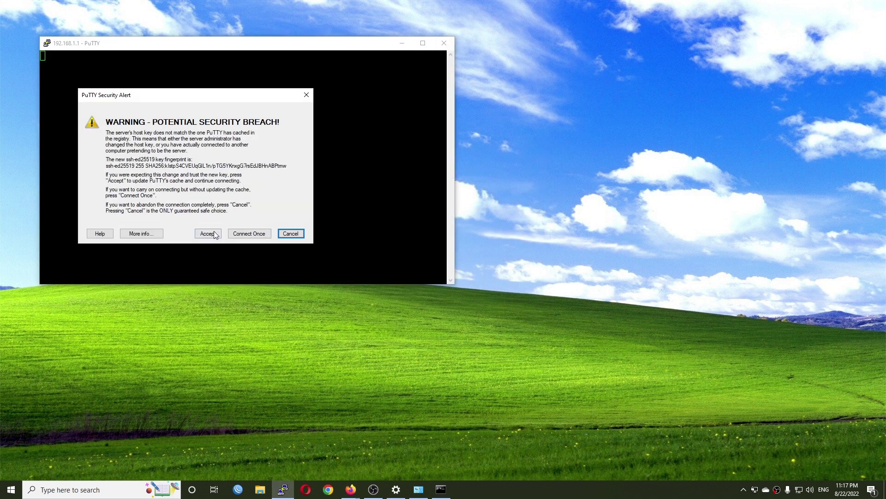
{"action": "left_click", "coordinate": [208, 233]}
{"action": "type", "text": "root"}
{"action": "key", "text": "Return"}
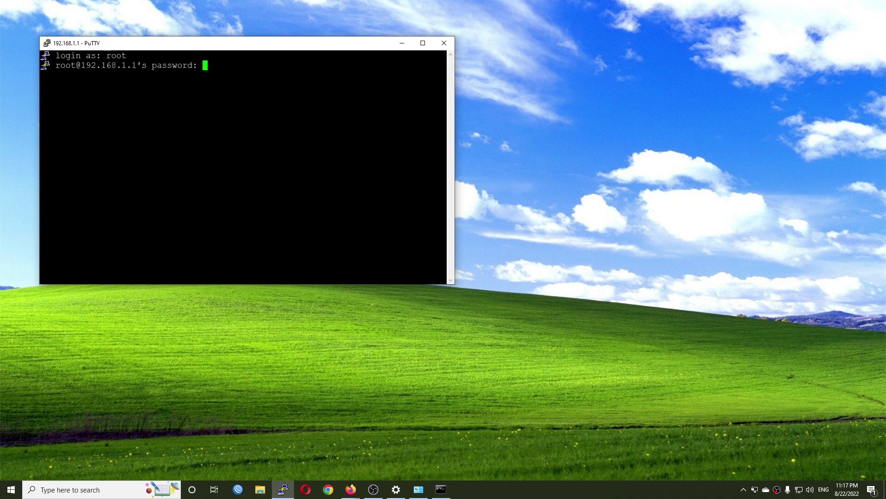
{"action": "key", "text": "Return"}
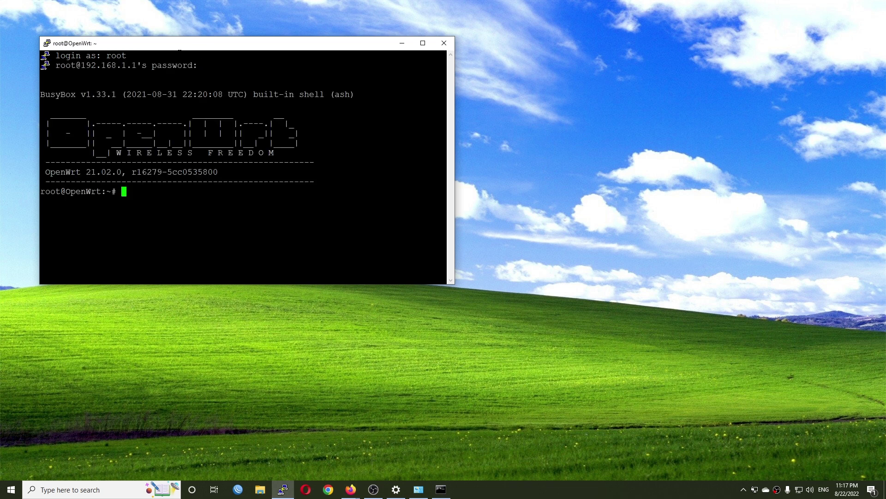
Install htop on the router with 'opkg install htop'.
{"action": "type", "text": "htop"}
{"action": "key", "text": "Return"}
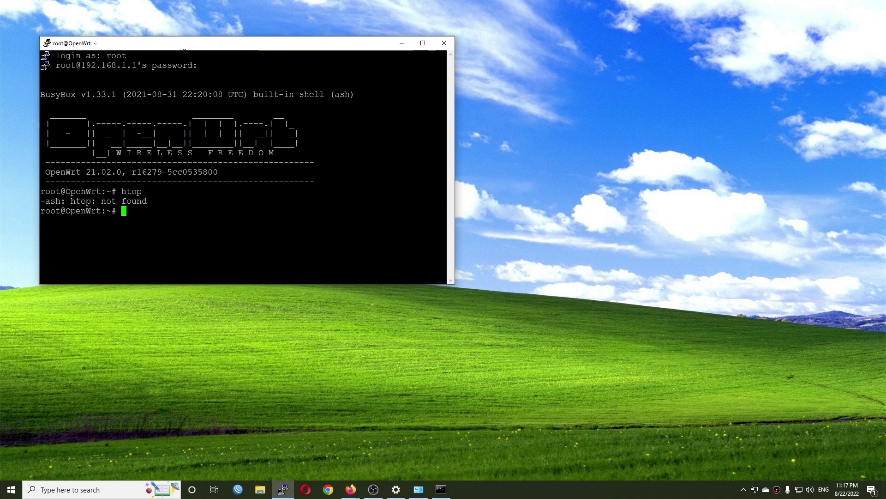
{"action": "type", "text": "opkg ins"}
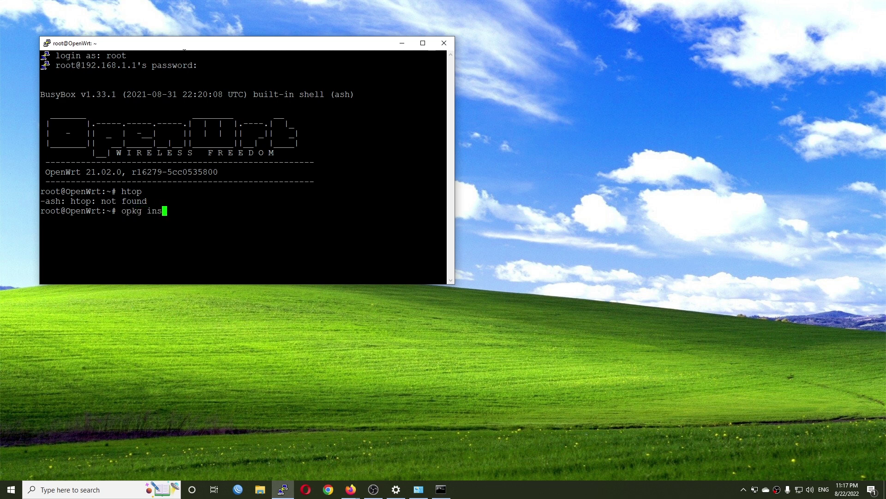
{"action": "type", "text": "tall htop"}
{"action": "key", "text": "Return"}
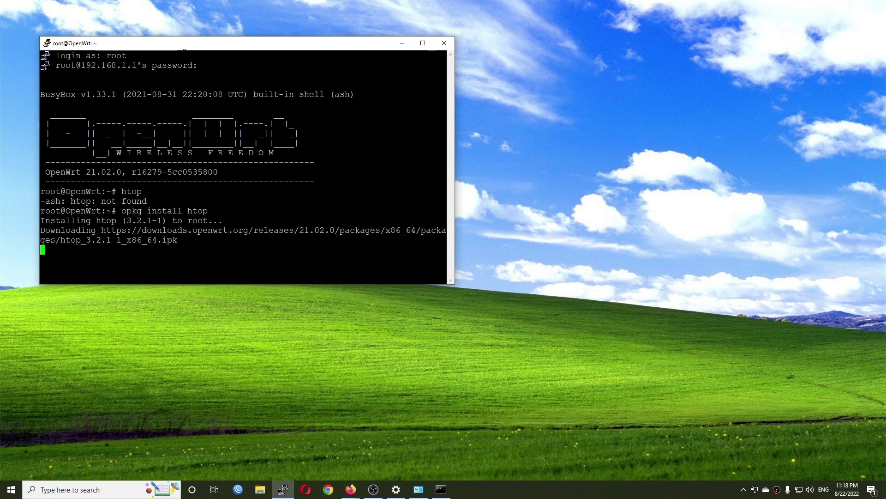
{"action": "left_click_drag", "start_coordinate": [195, 44], "coordinate": [178, 18]}
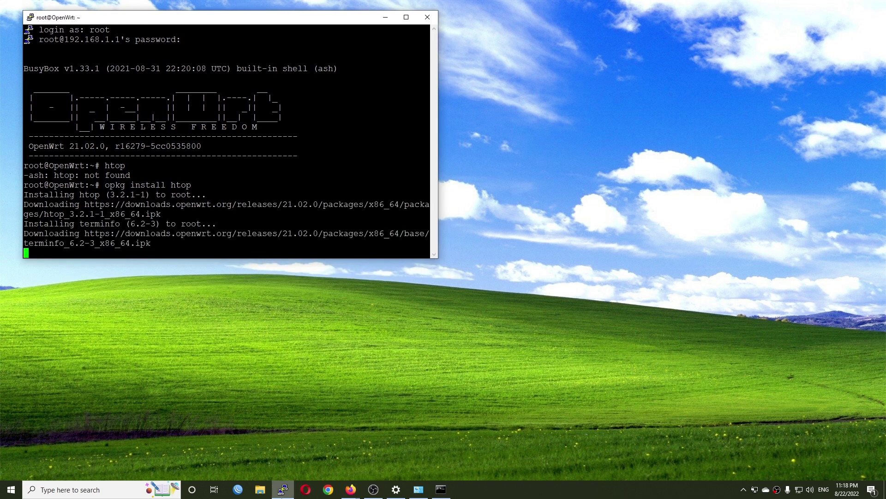
Start a second PuTTY session to the router as root and run top.
{"action": "right_click", "coordinate": [286, 495]}
{"action": "left_click", "coordinate": [262, 441]}
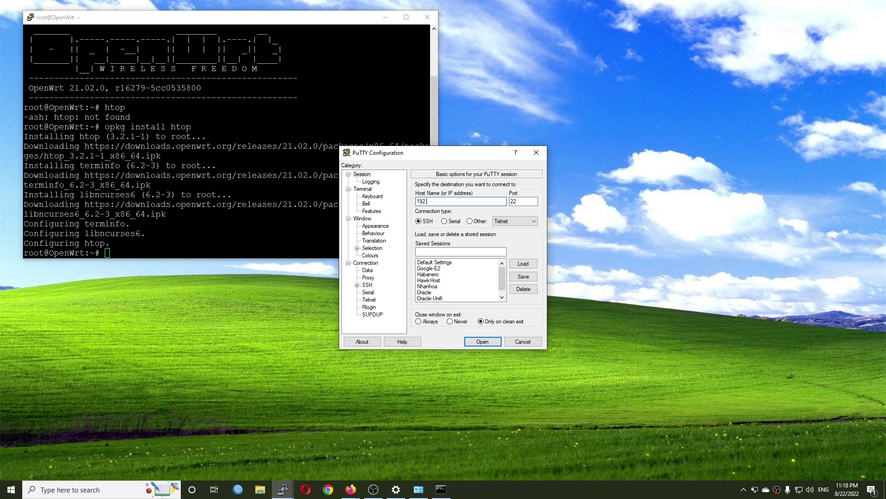
{"action": "key", "text": "Return"}
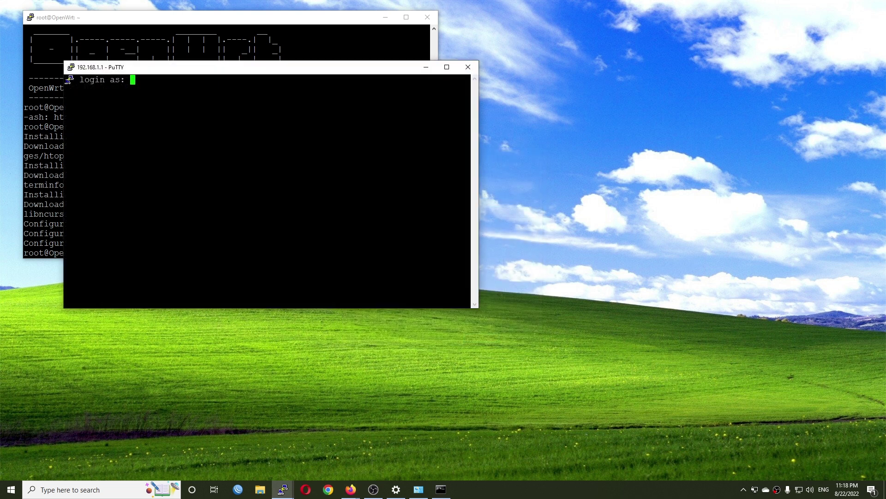
{"action": "type", "text": "root"}
{"action": "key", "text": "Return"}
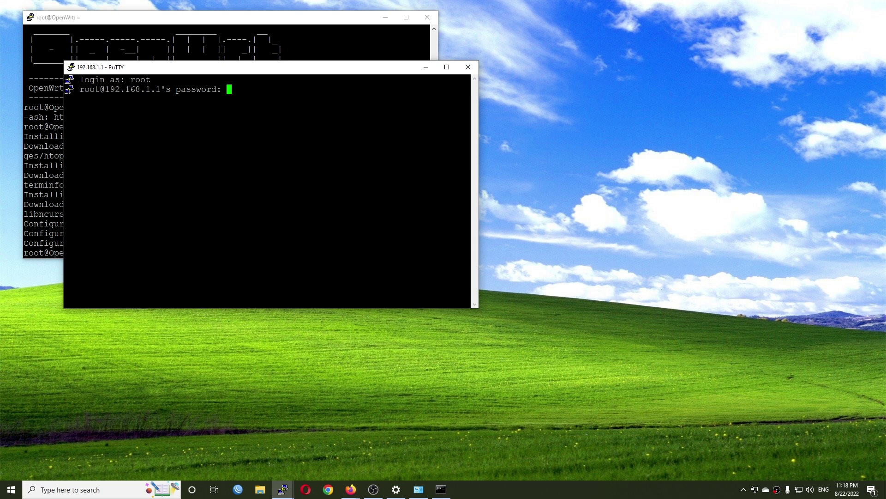
{"action": "key", "text": "Return"}
{"action": "type", "text": "top"}
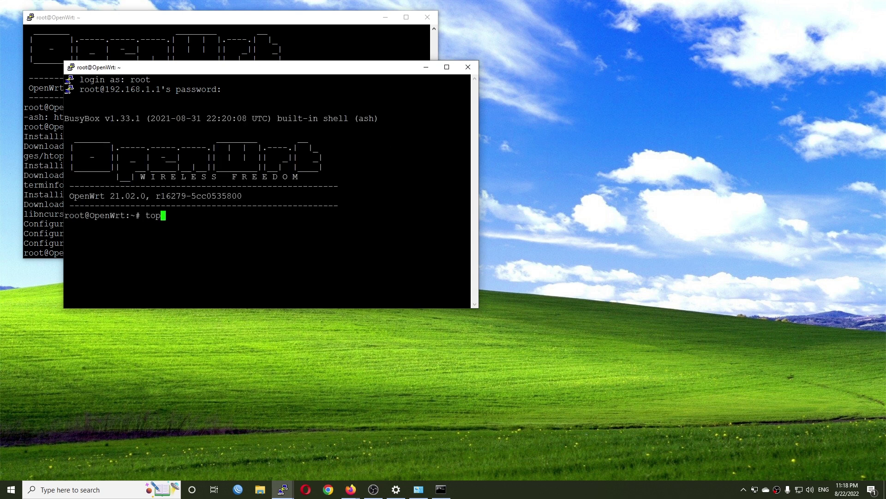
{"action": "key", "text": "Return"}
Arrange the two terminals and launch htop in the upper session.
{"action": "left_click_drag", "start_coordinate": [290, 74], "coordinate": [247, 277]}
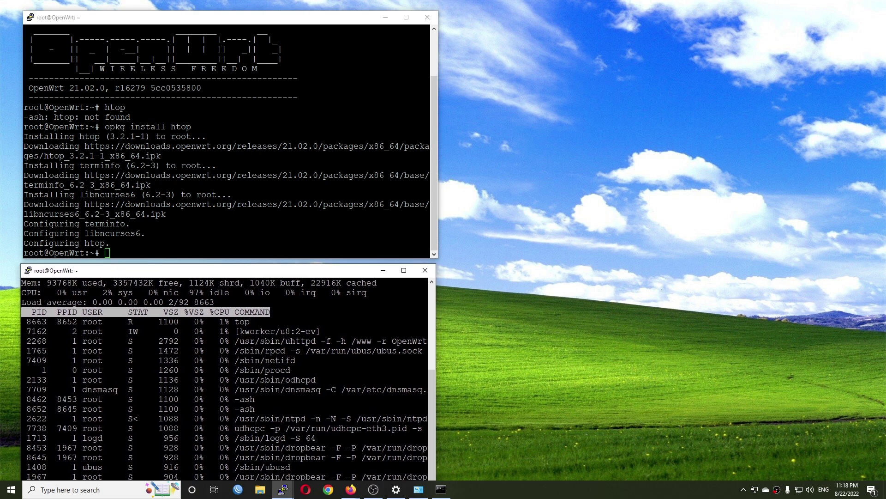
{"action": "key", "text": "alt+Tab"}
{"action": "type", "text": "htop"}
{"action": "key", "text": "Return"}
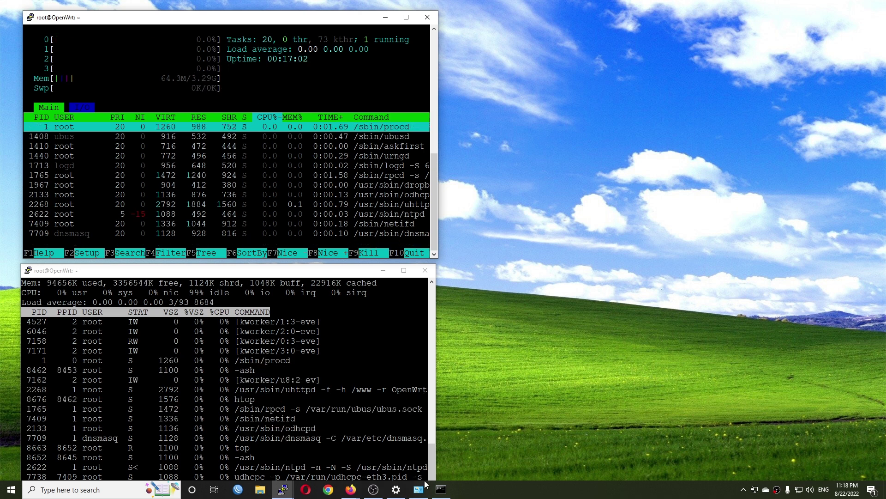
Run OpenSpeedTest (4615.4 Mbps down, 2228.1 Mbps up), then reload and start another run.
{"action": "mouse_move", "coordinate": [351, 489]}
{"action": "left_click", "coordinate": [380, 452]}
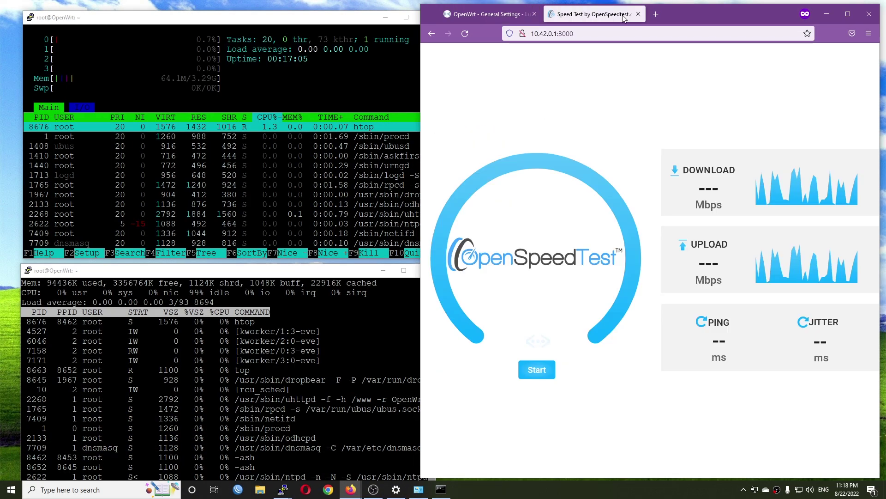
{"action": "left_click_drag", "start_coordinate": [725, 14], "coordinate": [728, 31]}
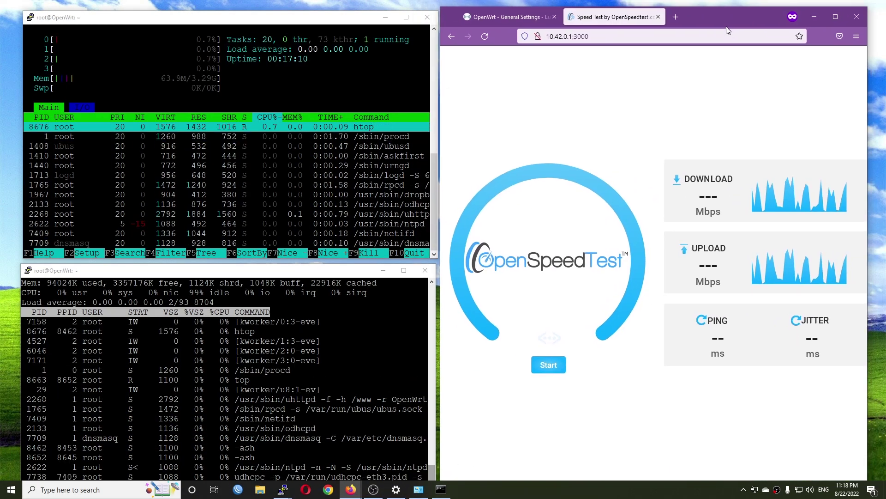
{"action": "left_click", "coordinate": [554, 372]}
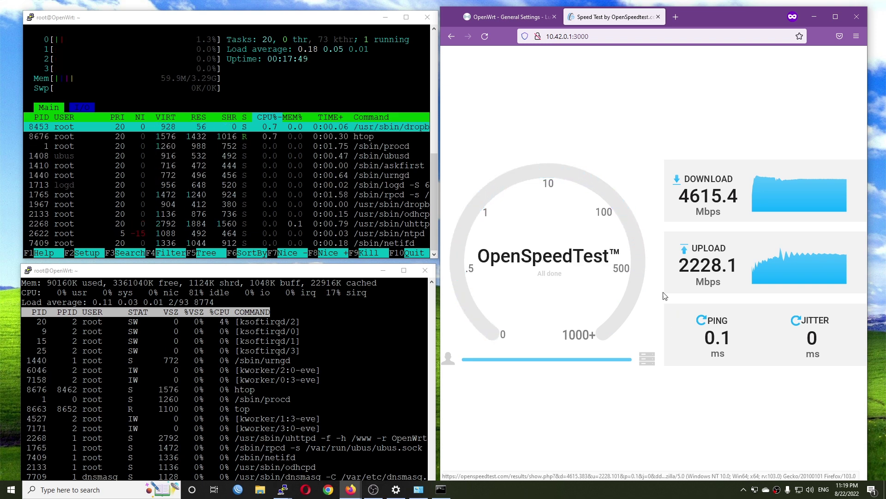
{"action": "left_click", "coordinate": [483, 36]}
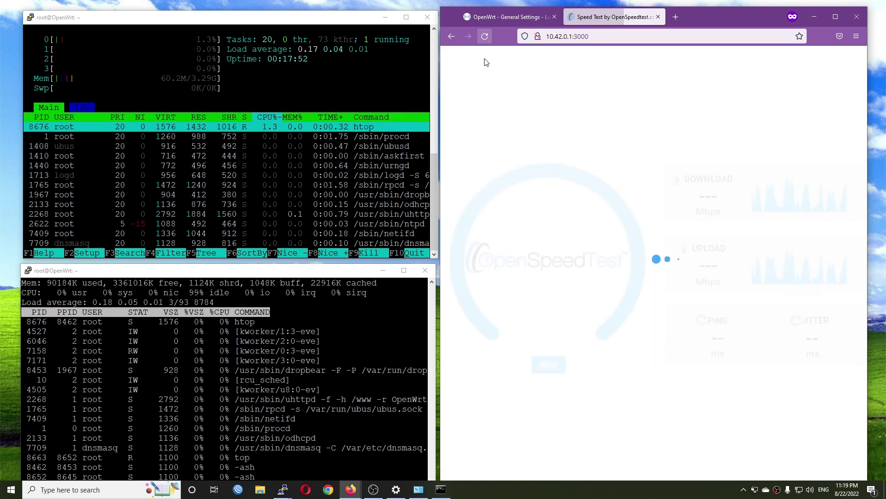
{"action": "left_click", "coordinate": [556, 347]}
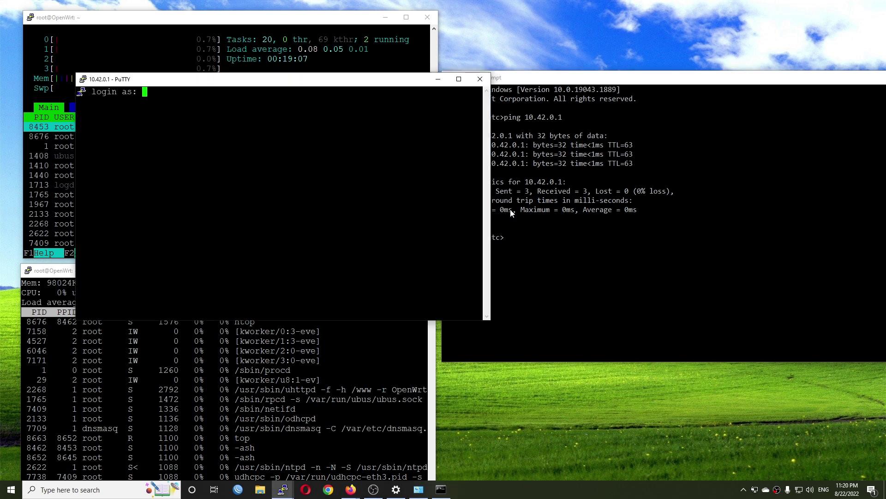
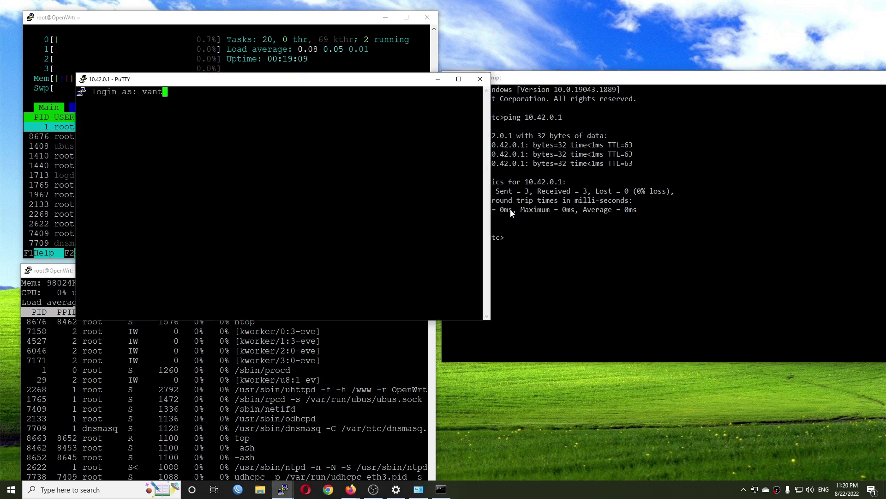
Log in to the Ubuntu host and start the iperf3 server with 'iperf3 -s -D'.
{"action": "key", "text": "Return"}
{"action": "key", "text": "Return"}
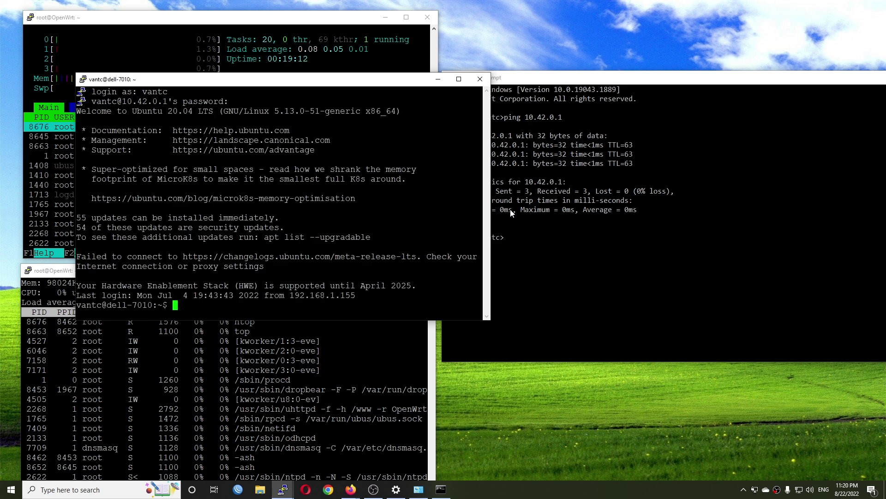
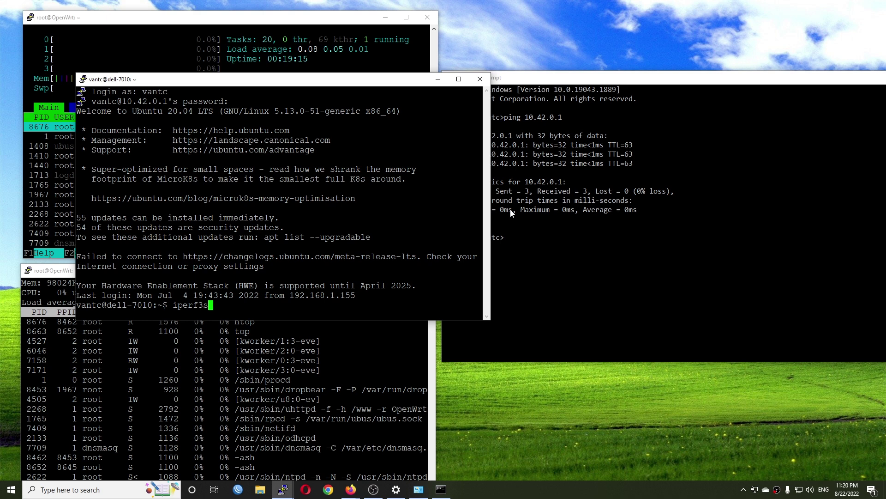
{"action": "key", "text": "BackSpace"}
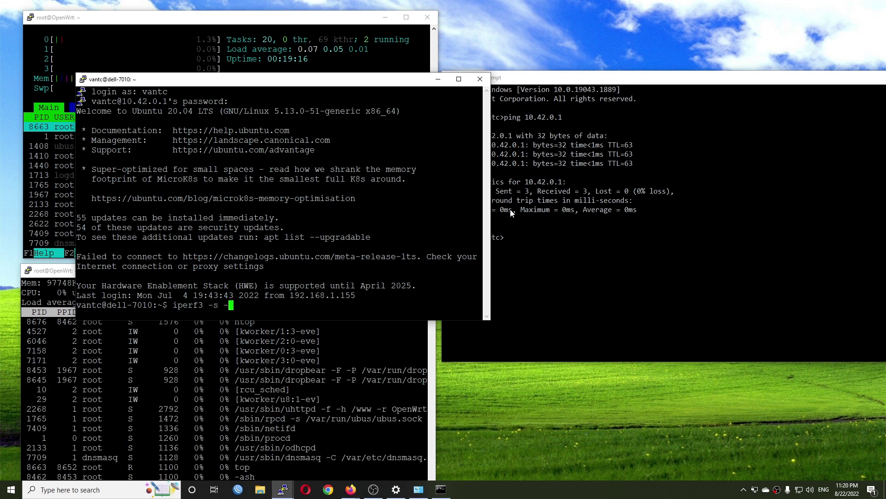
{"action": "key", "text": "Return"}
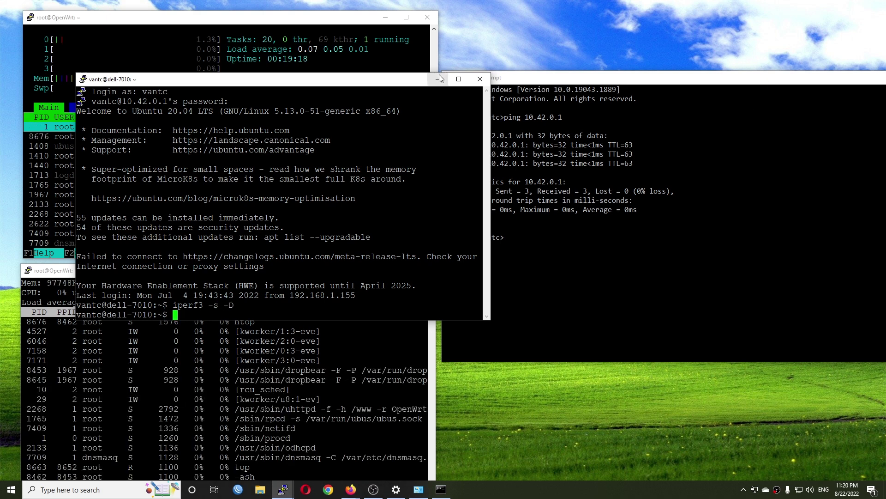
Minimize the Ubuntu session and enter 'cd C:\iperf-3.1.3-win64' in Command Prompt.
{"action": "left_click", "coordinate": [439, 78]}
{"action": "left_click", "coordinate": [638, 277]}
{"action": "type", "text": "cd C:\\iperf-3.1.3-win64"}
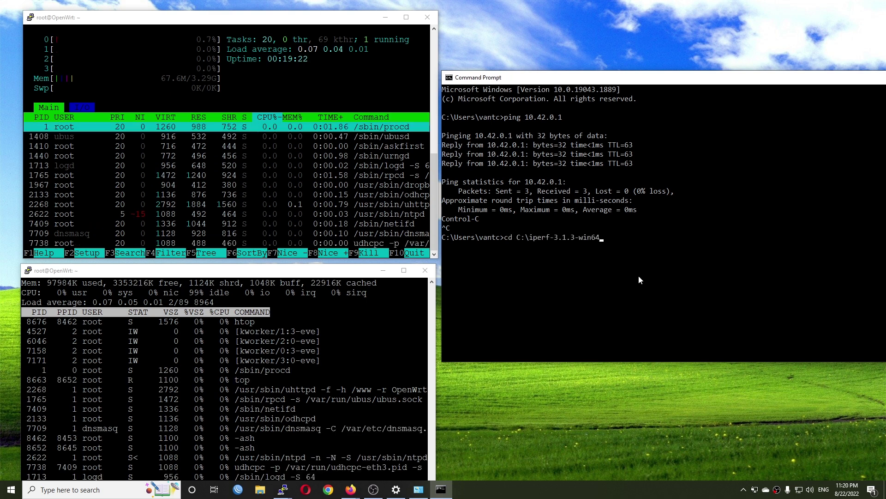
Run 'iperf3 -c 10.42.0.1' (4.73 Gbits/sec), then a 40-second -t40 run (4.69 Gbits/sec).
{"action": "key", "text": "Return"}
{"action": "type", "text": "iperf3 "}
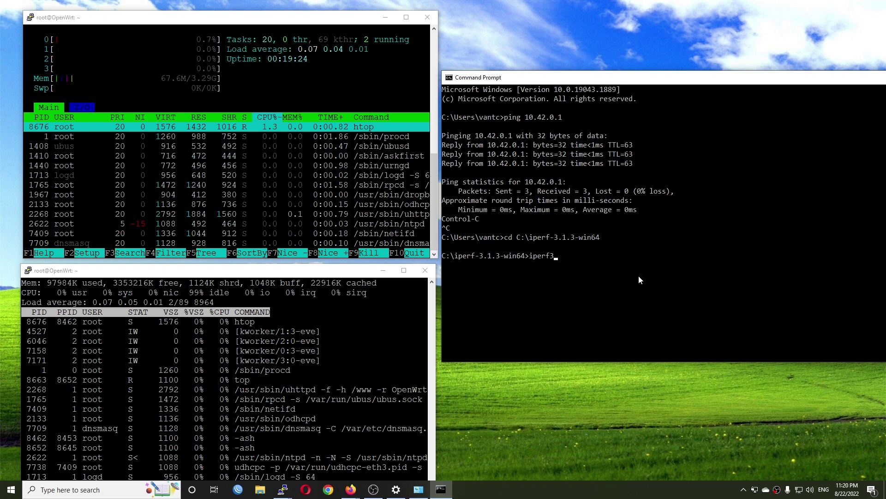
{"action": "type", "text": "-c 10."}
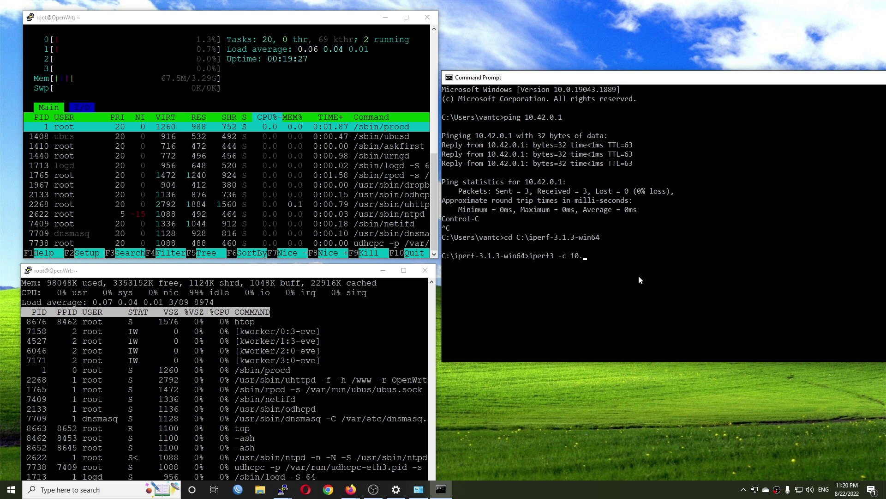
{"action": "type", "text": "42.0.1"}
{"action": "key", "text": "Return"}
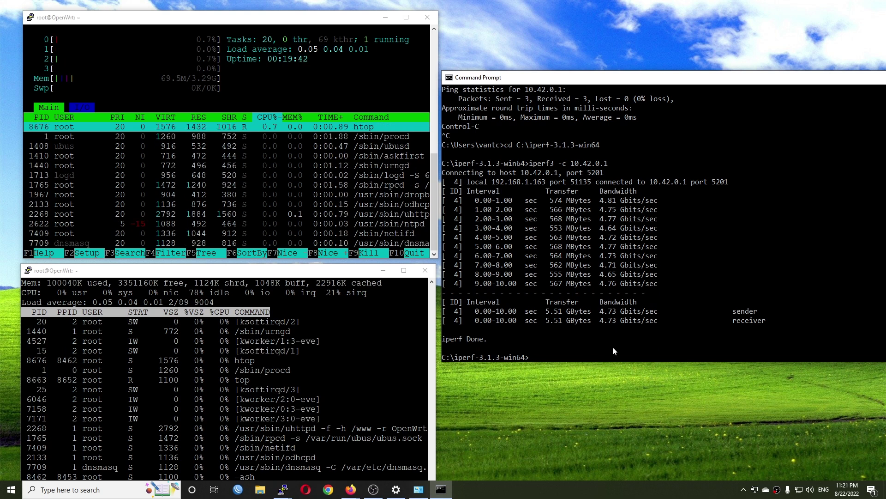
{"action": "key", "text": "Up"}
{"action": "type", "text": "-t"}
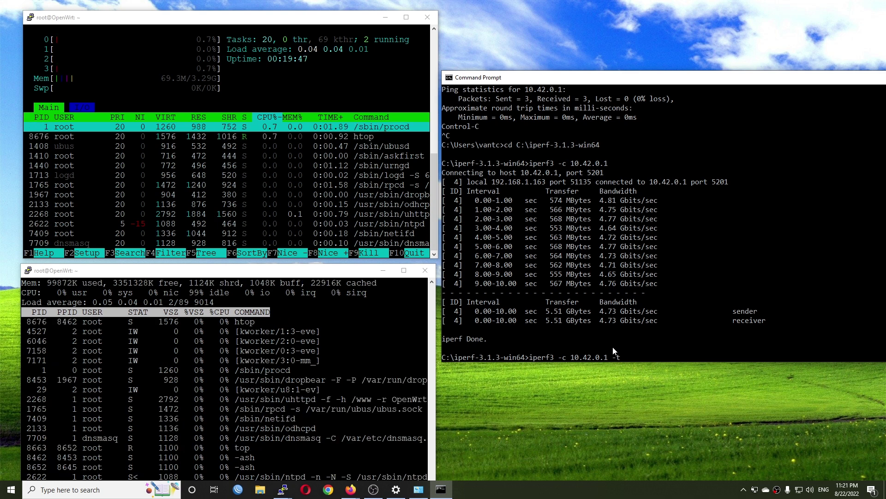
{"action": "type", "text": "40"}
{"action": "key", "text": "Return"}
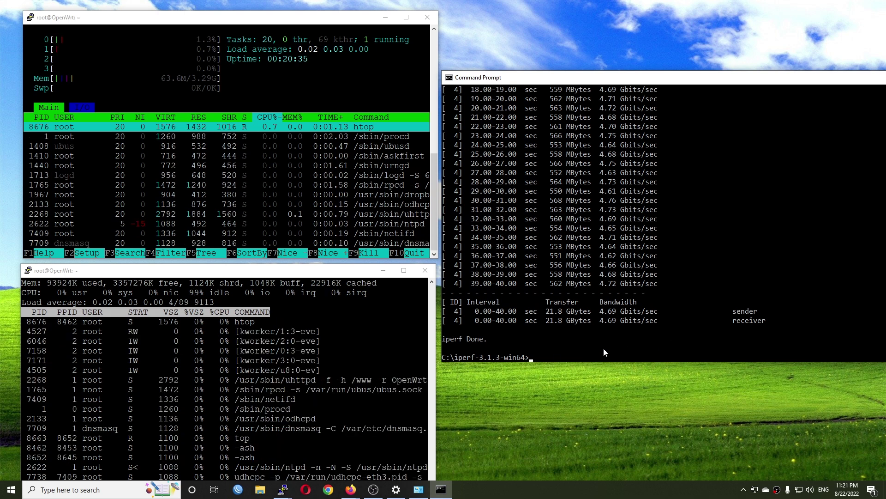
{"action": "left_click", "coordinate": [351, 489]}
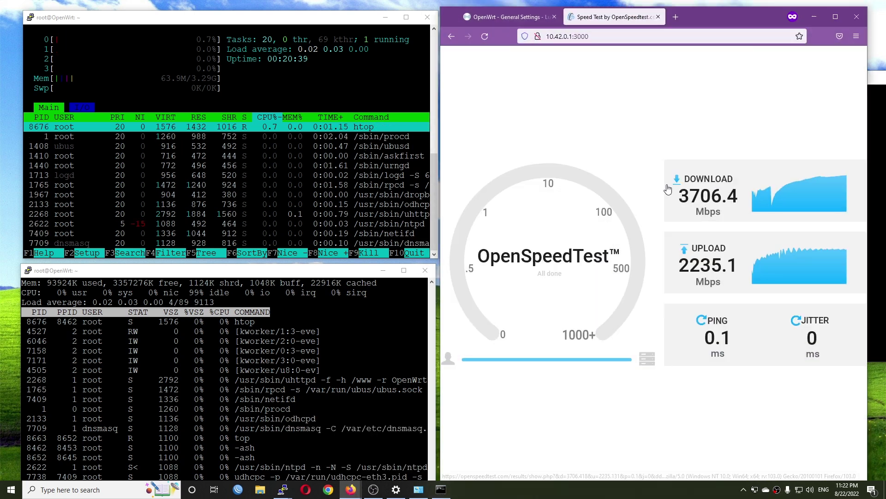
Tick Software flow offloading on the Firewall page and Save & Apply.
{"action": "left_click", "coordinate": [508, 17]}
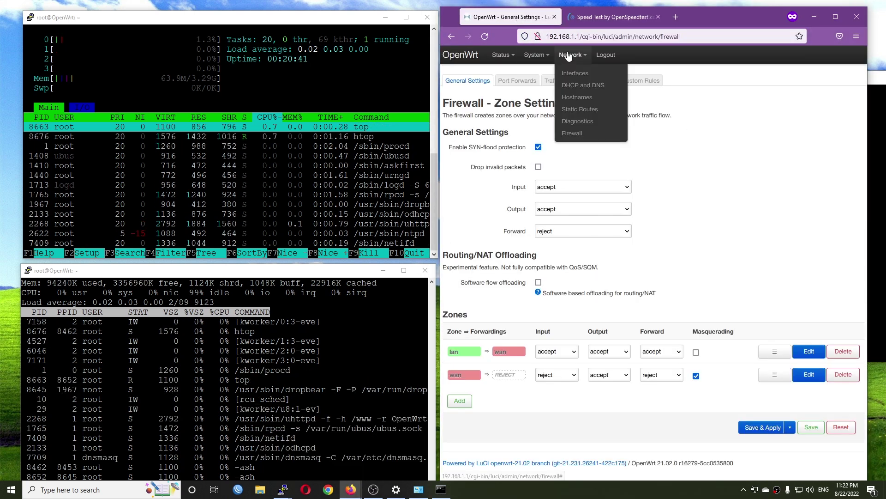
{"action": "left_click", "coordinate": [538, 282]}
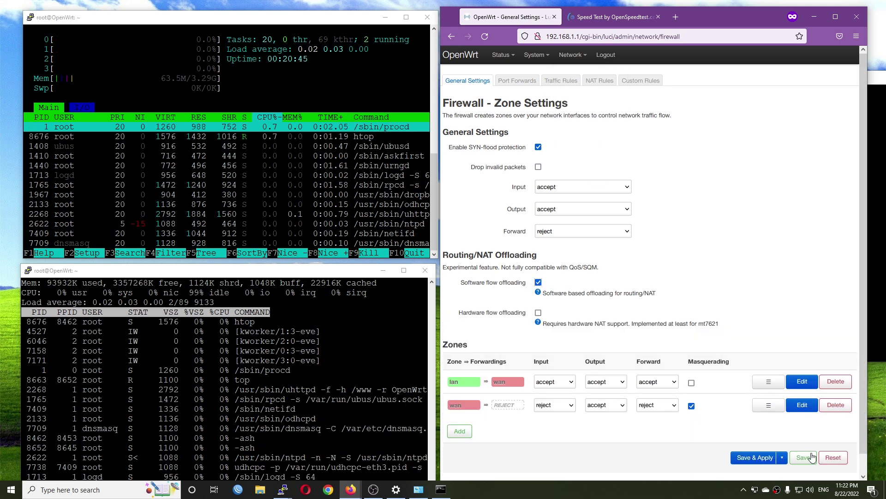
{"action": "left_click", "coordinate": [743, 458]}
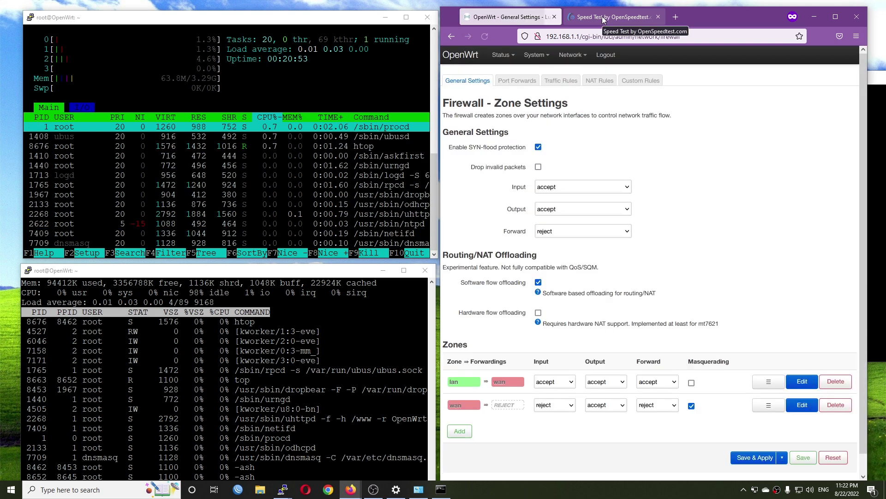
{"action": "left_click", "coordinate": [603, 18]}
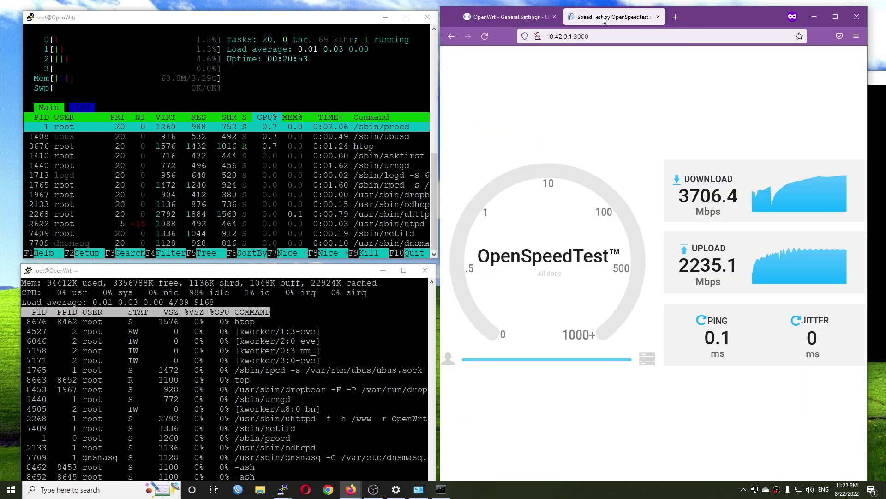
Rerun OpenSpeedTest with offloading on: 3167.6 Mbps download, 2084.7 Mbps upload.
{"action": "left_click", "coordinate": [483, 37]}
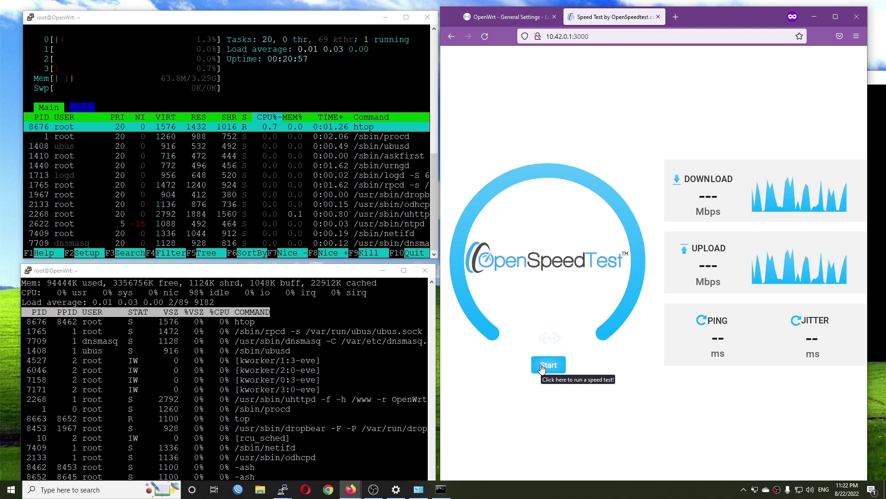
{"action": "left_click", "coordinate": [542, 367]}
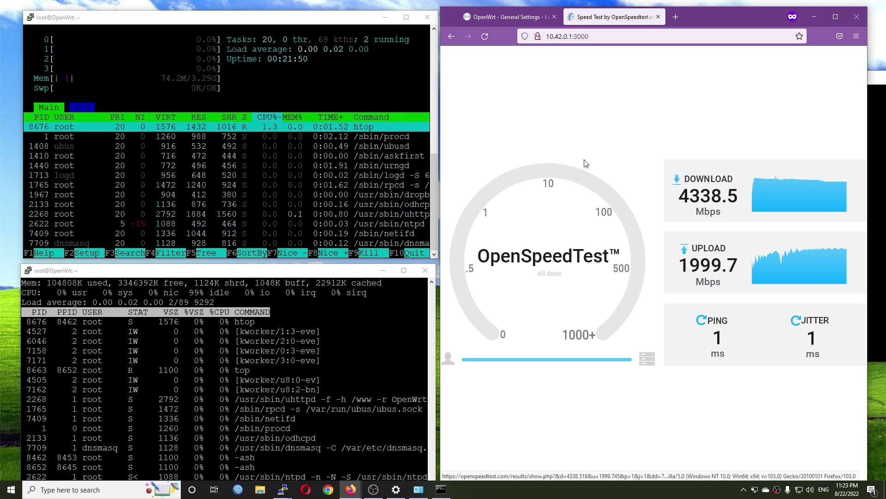
{"action": "left_click", "coordinate": [483, 37]}
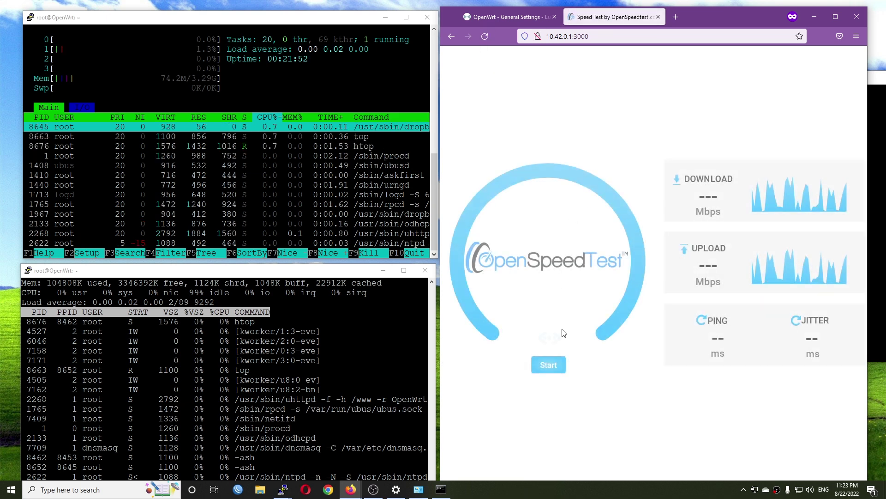
{"action": "left_click", "coordinate": [549, 366]}
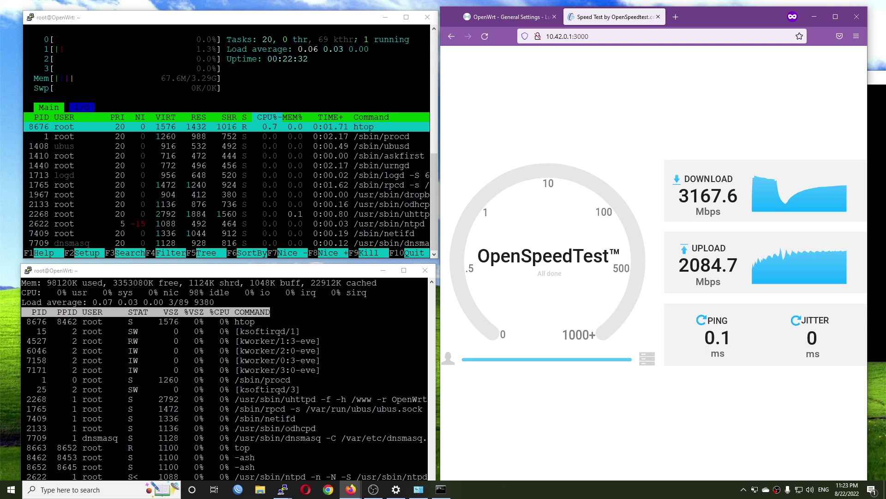
{"action": "left_click", "coordinate": [814, 16]}
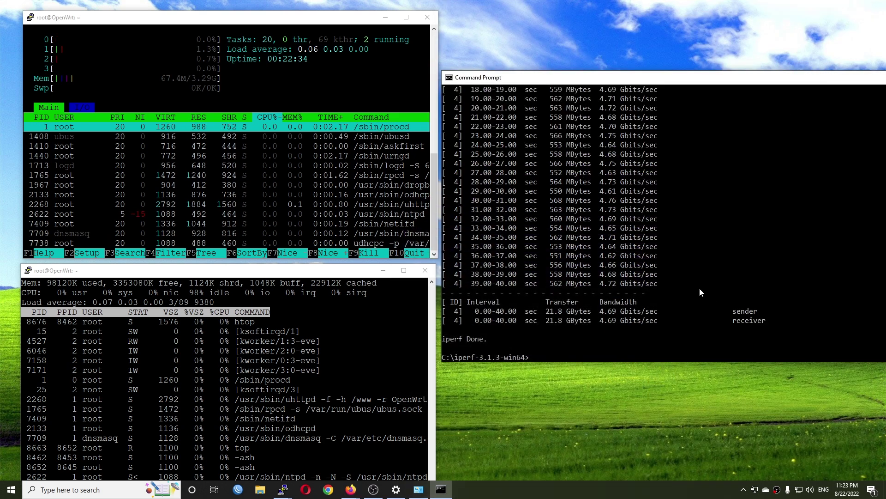
{"action": "key", "text": "Up"}
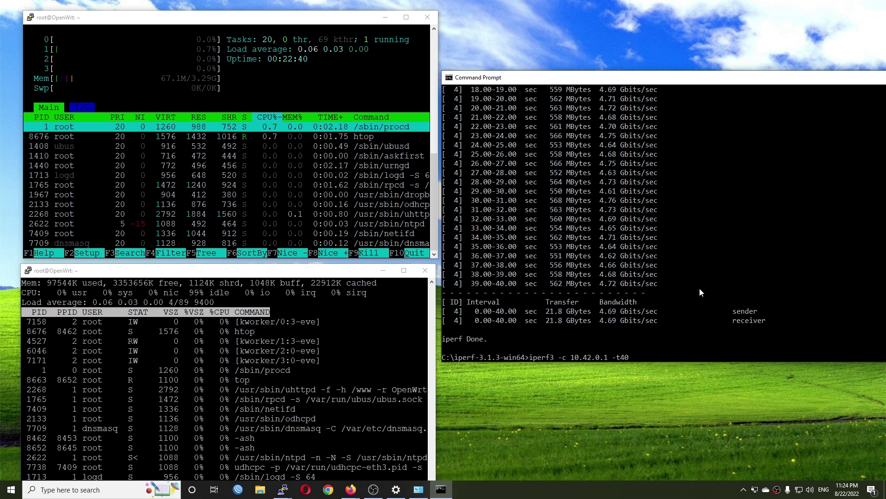
Run 'iperf3 -c 10.42.0.1 -t40' twice, averaging 4.89 and 4.71 Gbits/sec.
{"action": "key", "text": "Return"}
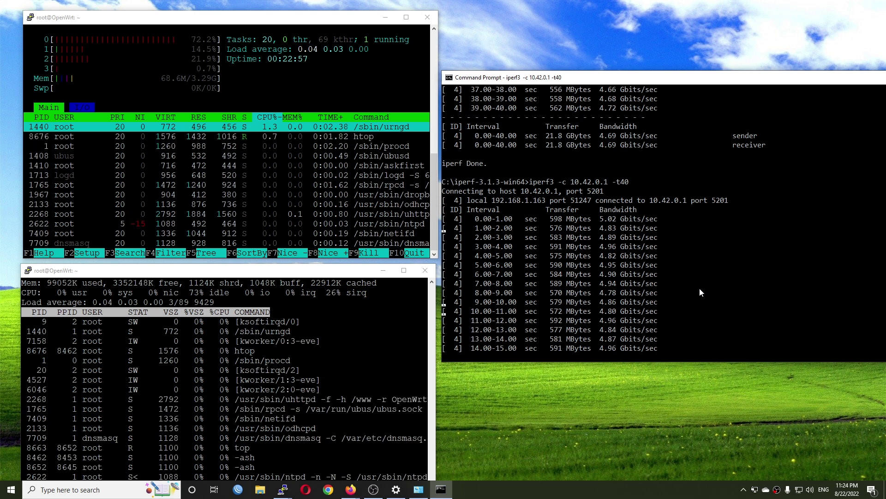
{"action": "key", "text": "alt+Tab"}
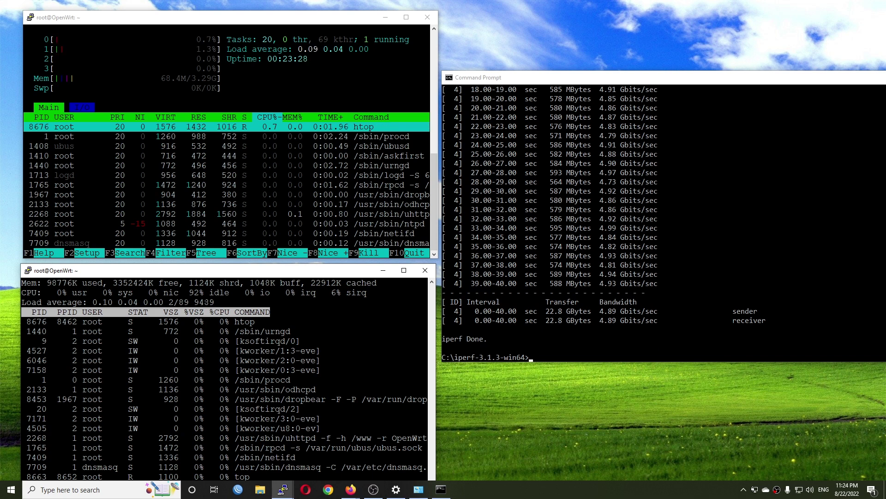
{"action": "left_click", "coordinate": [569, 337]}
{"action": "key", "text": "Up"}
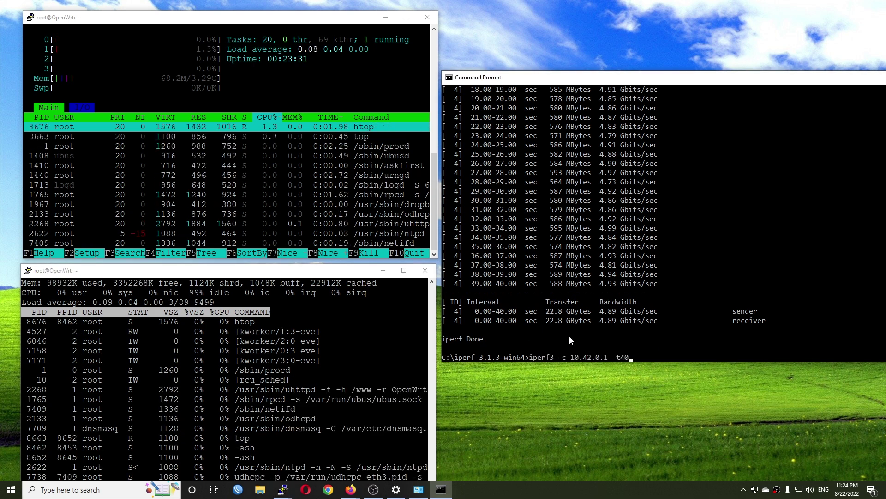
{"action": "key", "text": "Return"}
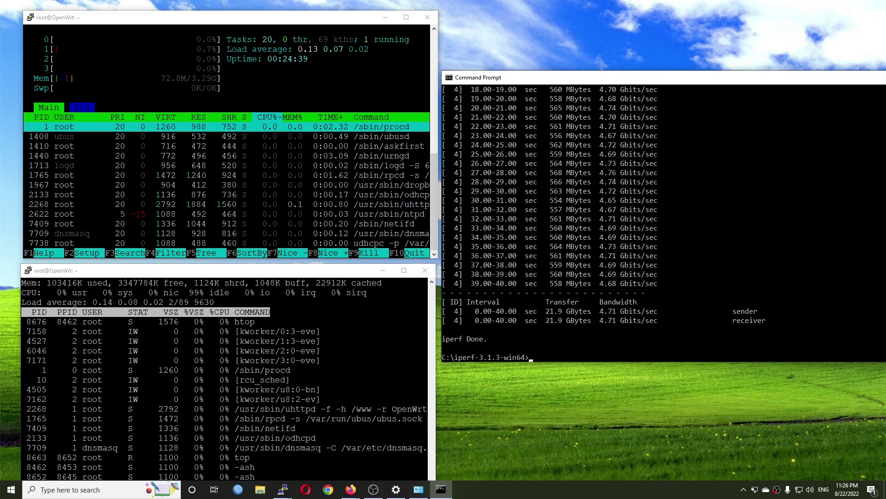
Maximize the browser and go to the OpenWrt Network Interfaces page.
{"action": "mouse_move", "coordinate": [351, 489]}
{"action": "left_click", "coordinate": [390, 452]}
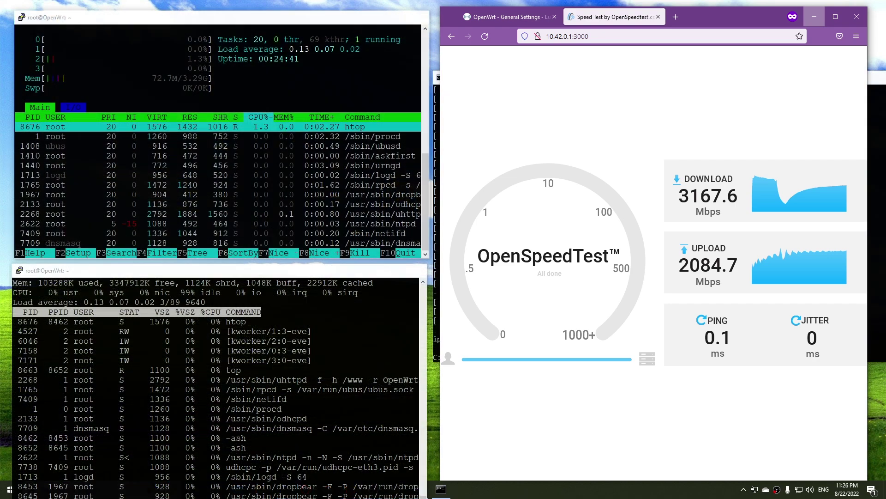
{"action": "left_click", "coordinate": [854, 11]}
{"action": "key", "text": "ctrl+Tab"}
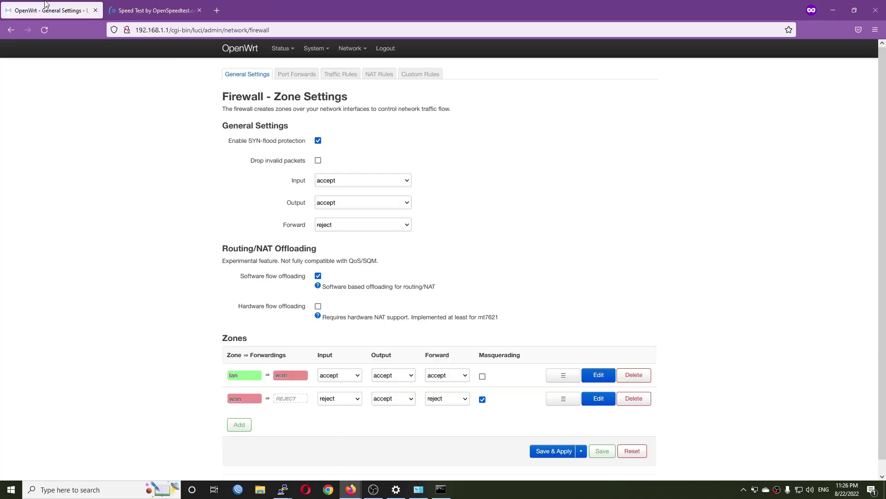
{"action": "mouse_move", "coordinate": [349, 48]}
{"action": "left_click", "coordinate": [351, 68]}
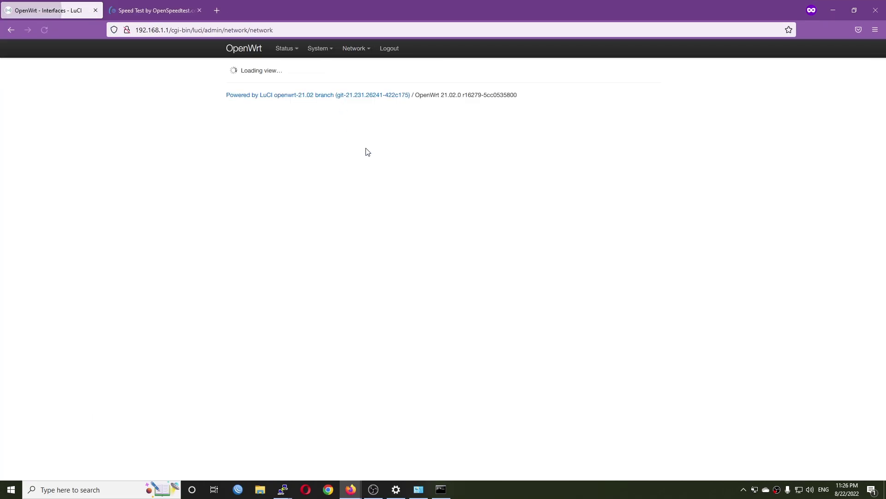
Enable Packet Steering in Global network options, Save & Apply, then restore the speed test beside the terminals.
{"action": "left_click", "coordinate": [322, 74]}
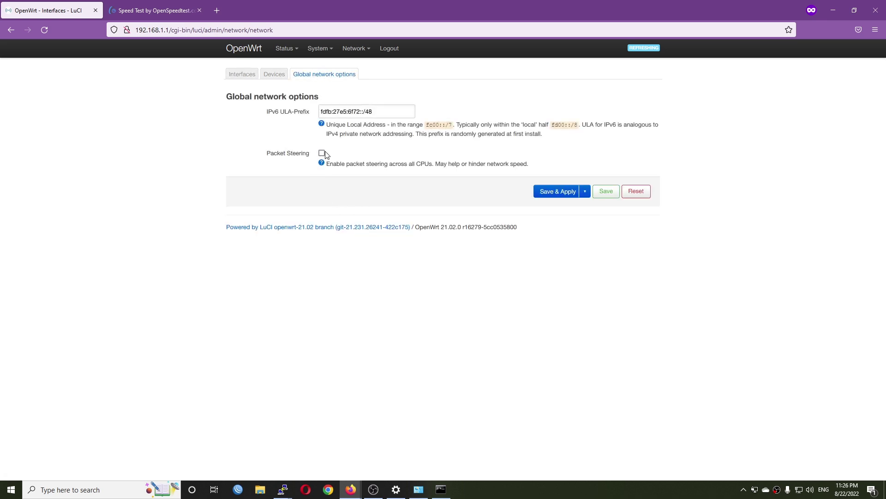
{"action": "left_click", "coordinate": [323, 153]}
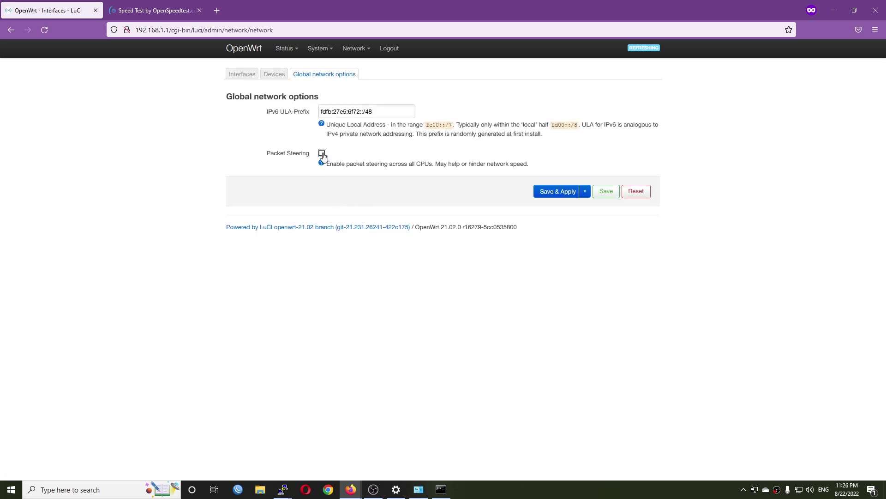
{"action": "left_click", "coordinate": [560, 194]}
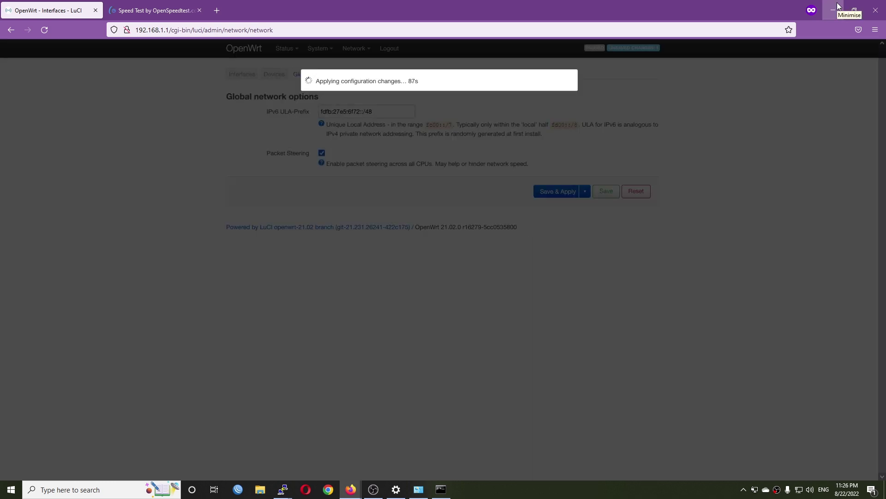
{"action": "left_click", "coordinate": [177, 4]}
{"action": "double_click", "coordinate": [177, 4]}
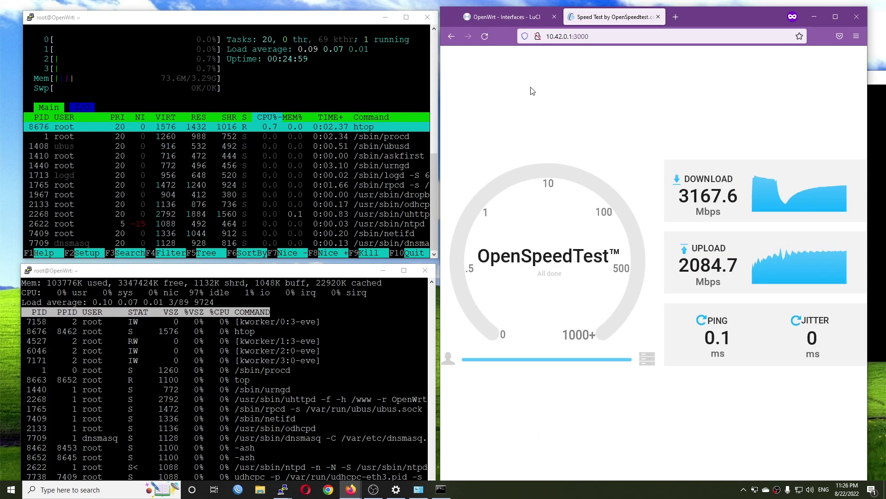
Reload and rerun OpenSpeedTest for 4377.6 Mbps download and 2126.0 Mbps upload, then return to Command Prompt.
{"action": "left_click", "coordinate": [486, 37]}
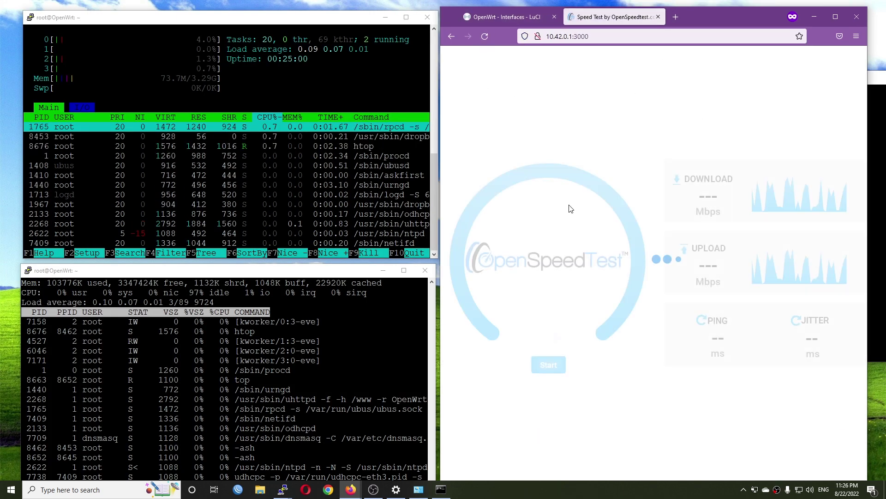
{"action": "left_click", "coordinate": [547, 370]}
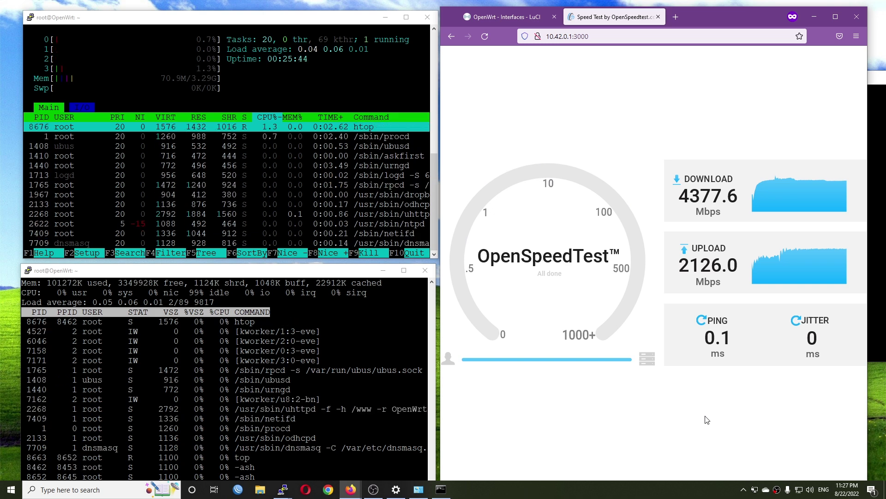
{"action": "left_click", "coordinate": [814, 17]}
{"action": "left_click", "coordinate": [714, 255]}
Rerun the iperf3 test against 10.42.0.1 at default duration, dropping the -t40 option.
{"action": "key", "text": "Up"}
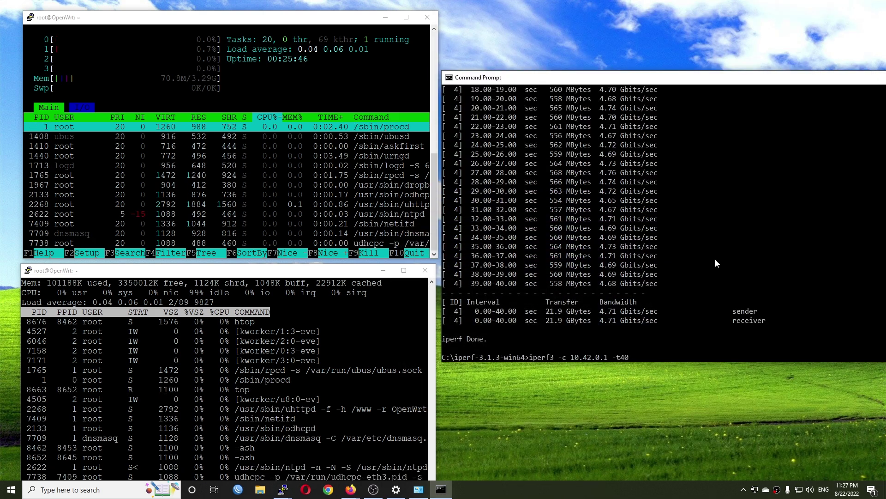
{"action": "key", "text": "BackSpace"}
{"action": "key", "text": "BackSpace"}
{"action": "key", "text": "BackSpace"}
{"action": "key", "text": "BackSpace"}
{"action": "key", "text": "BackSpace"}
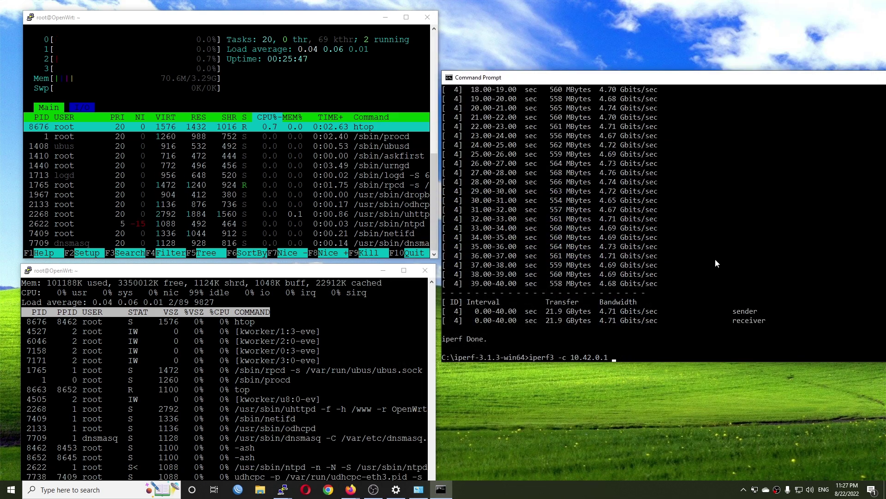
{"action": "key", "text": "Return"}
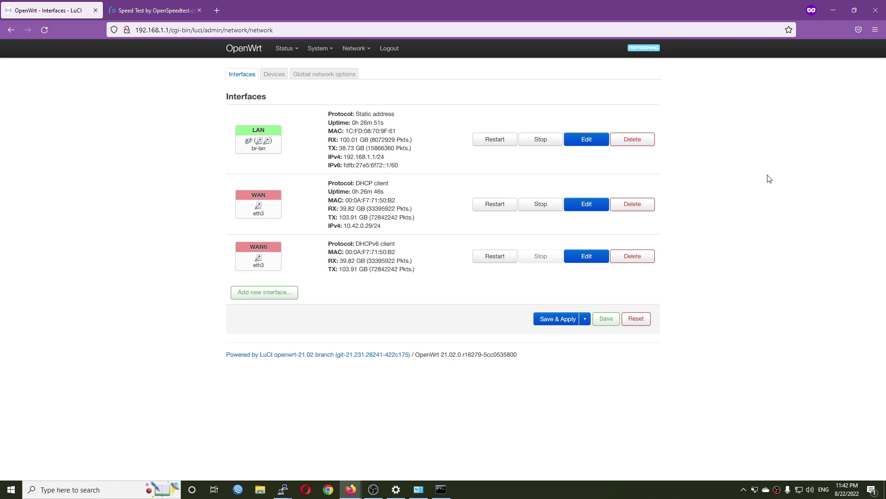
{"action": "left_click", "coordinate": [831, 9]}
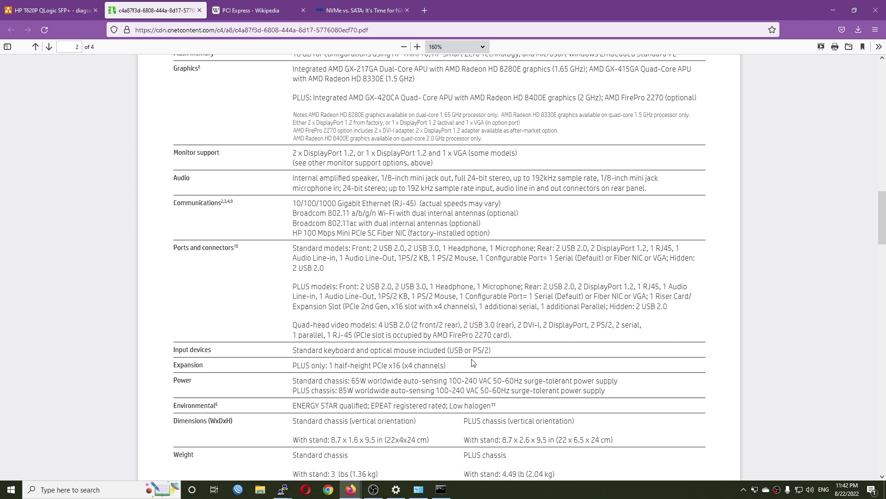
Highlight the spec sheet's Expansion line listing the PCIe x16 (x4 channels) slot.
{"action": "left_click_drag", "start_coordinate": [457, 369], "coordinate": [332, 365]}
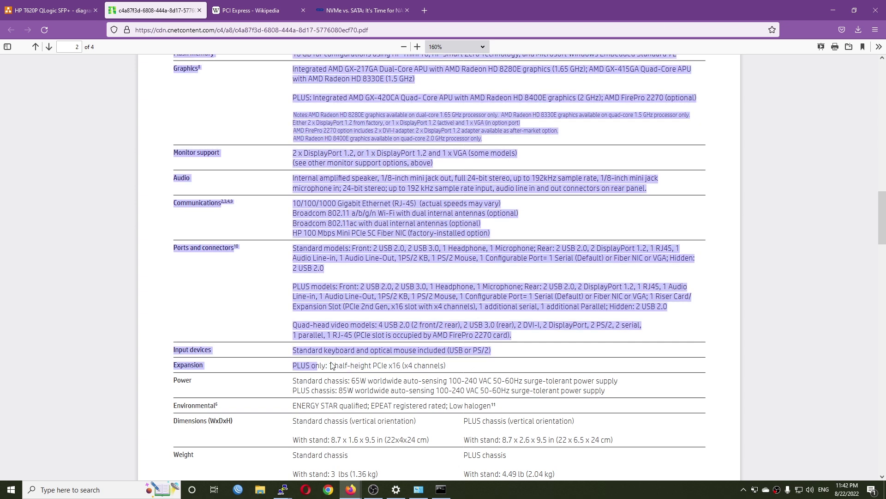
{"action": "left_click", "coordinate": [332, 364]}
{"action": "triple_click", "coordinate": [341, 366]}
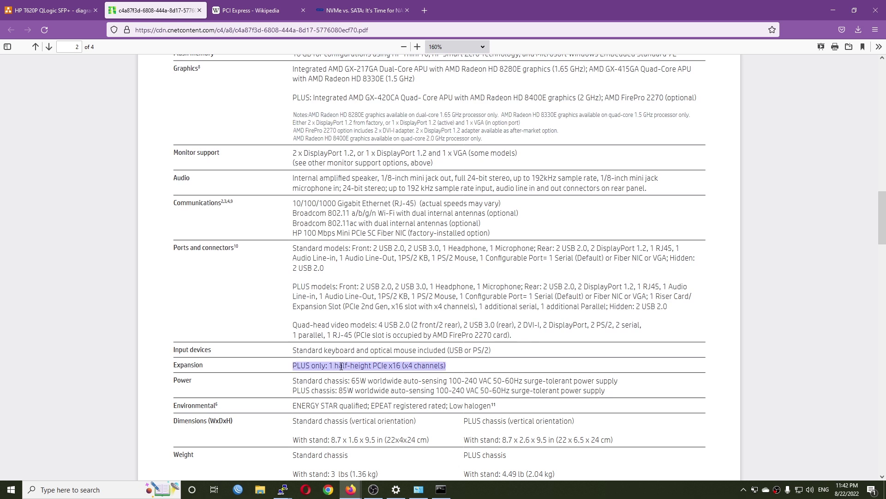
In Wikipedia's PCI Express article, highlight PCIe 2.0's 5.0 GT/s transfer rate.
{"action": "left_click", "coordinate": [238, 10]}
{"action": "scroll", "coordinate": [384, 173], "scroll_direction": "up", "scroll_amount": 5}
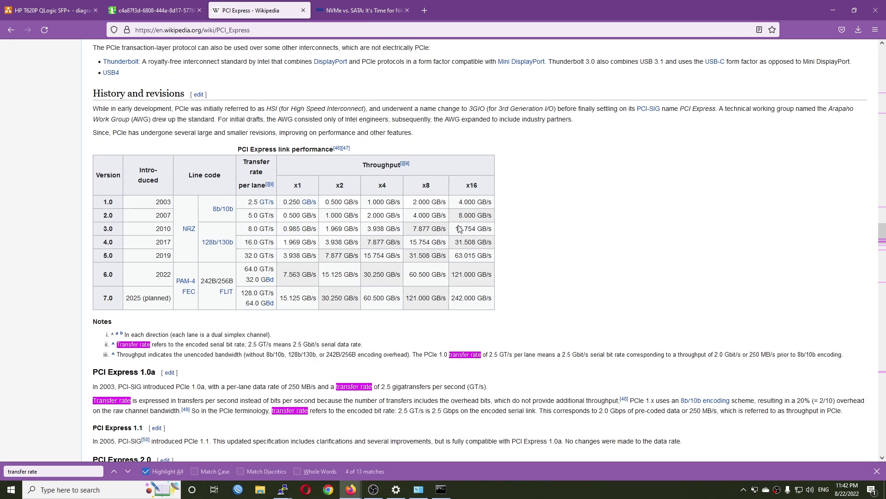
{"action": "double_click", "coordinate": [107, 215]}
{"action": "left_click", "coordinate": [247, 217]}
{"action": "left_click_drag", "start_coordinate": [248, 217], "coordinate": [276, 218]}
{"action": "scroll", "coordinate": [536, 397], "scroll_direction": "down", "scroll_amount": 3}
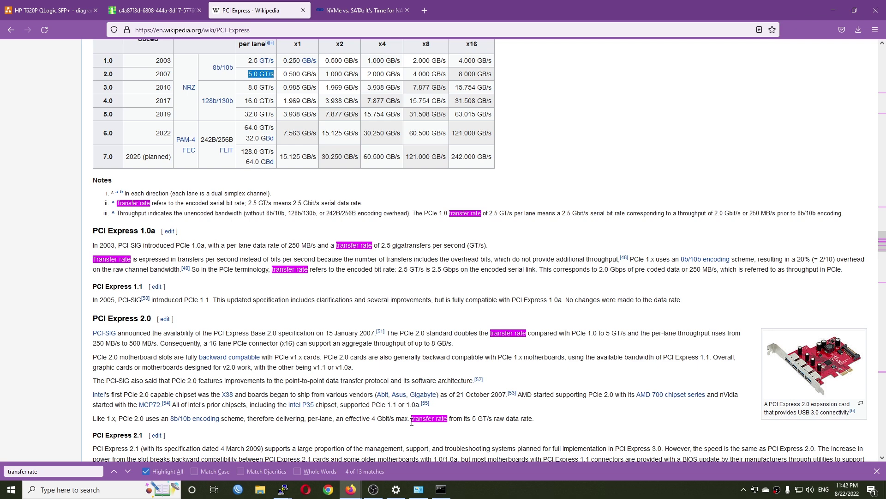
Highlight the 4.9 Gb/s Gen2 rate in ATP's NVMe vs. SATA PCIe table.
{"action": "left_click", "coordinate": [356, 8]}
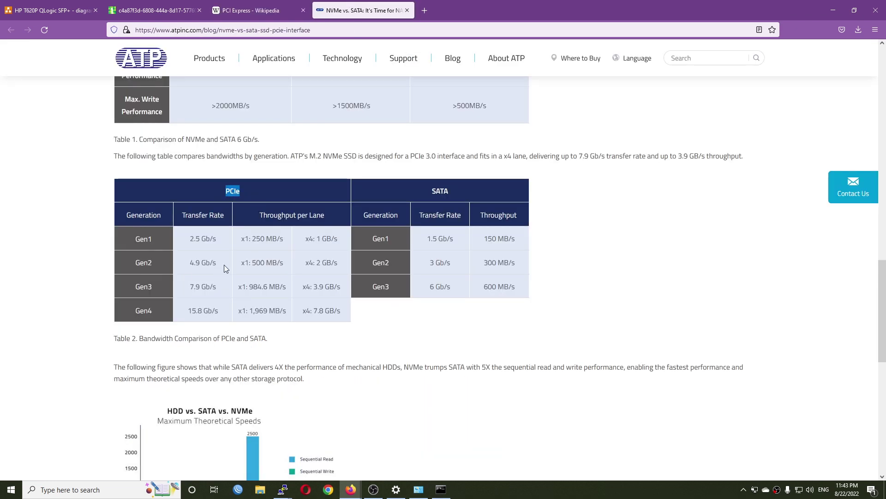
{"action": "left_click_drag", "start_coordinate": [224, 264], "coordinate": [187, 265]}
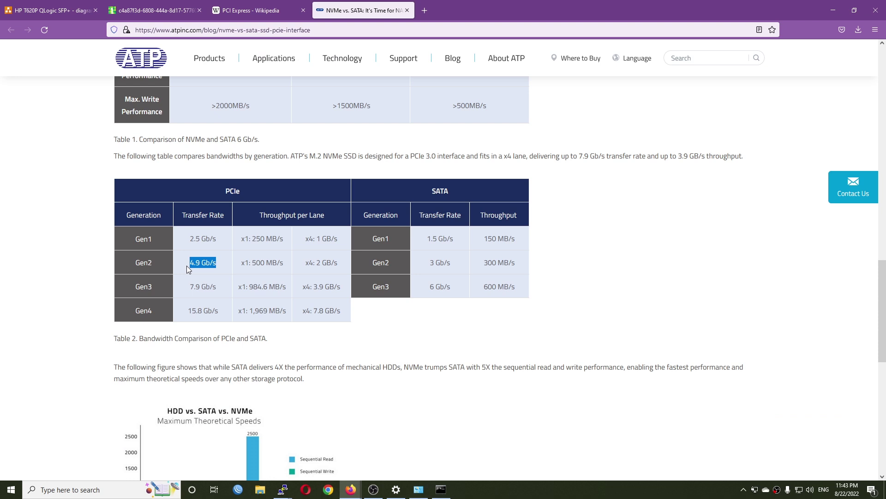